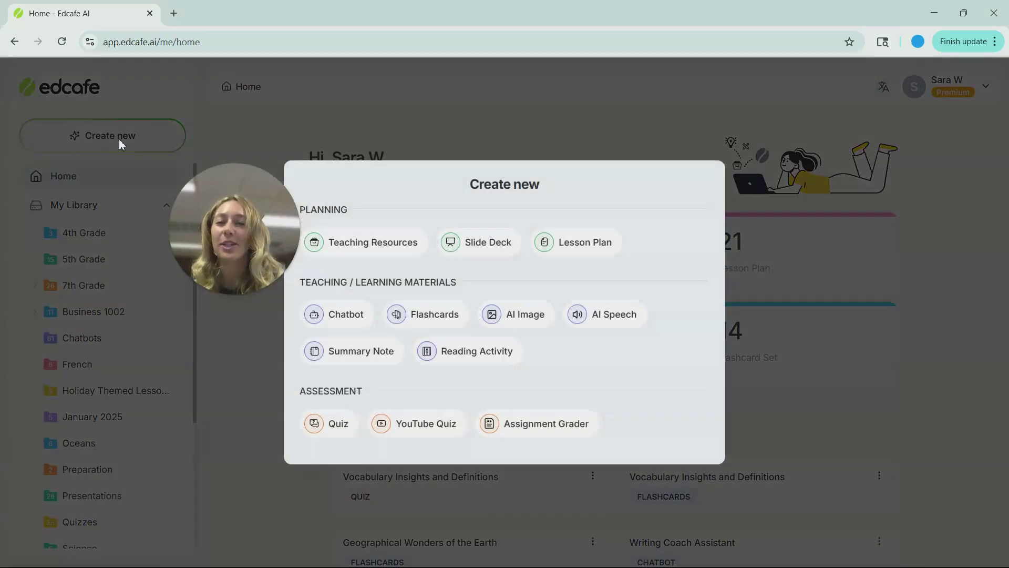
Start a new Slide Deck from the Create new menu's Planning section
click(486, 253)
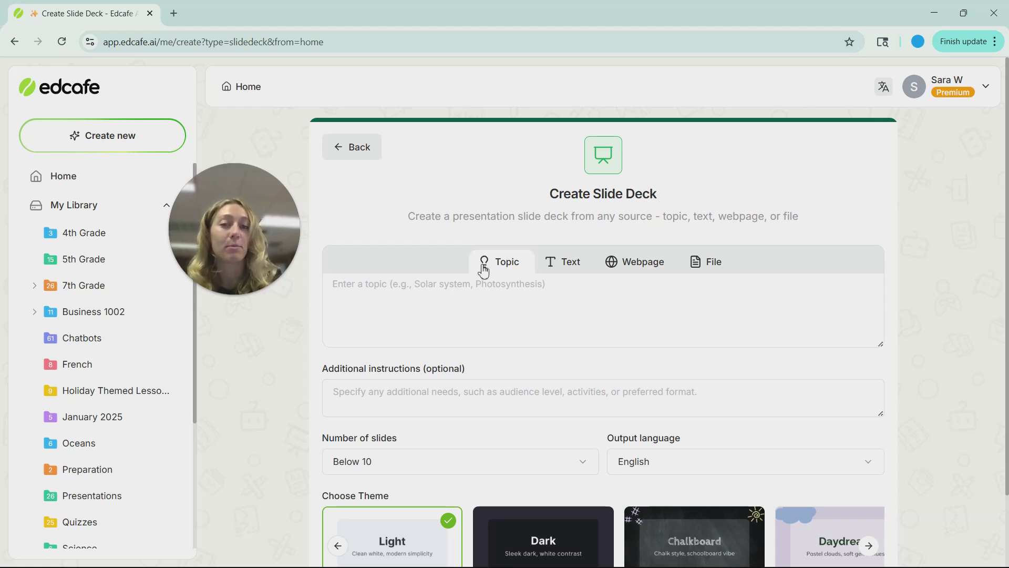
Preview the Text and Webpage sources, set the source to File, and bring up open windows
click(578, 269)
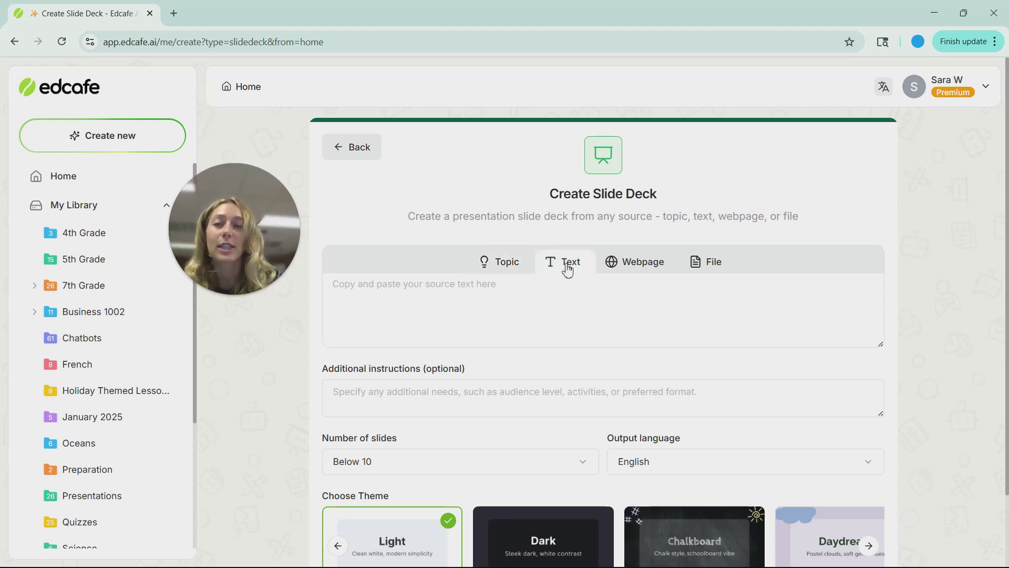
click(633, 272)
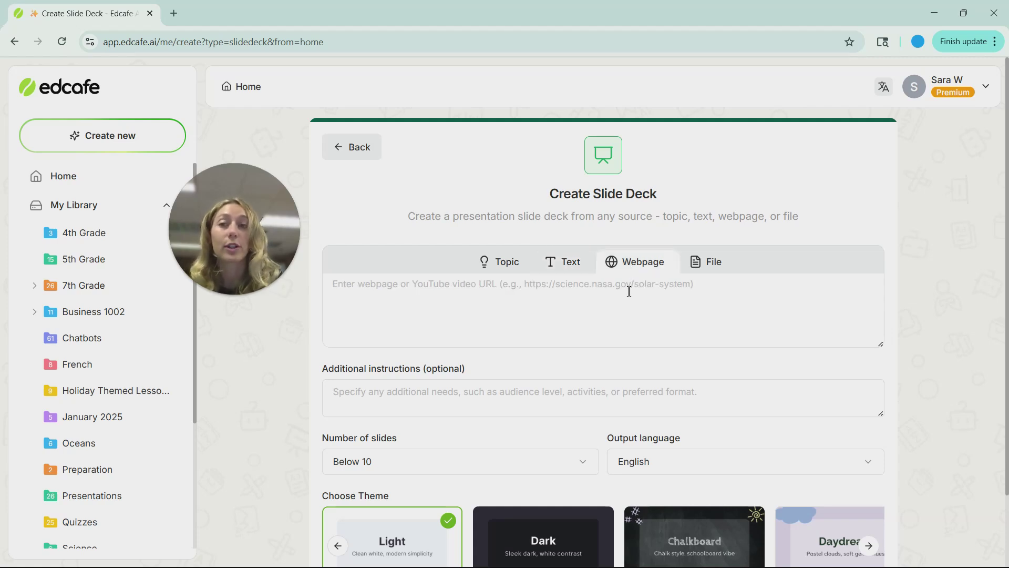
click(718, 274)
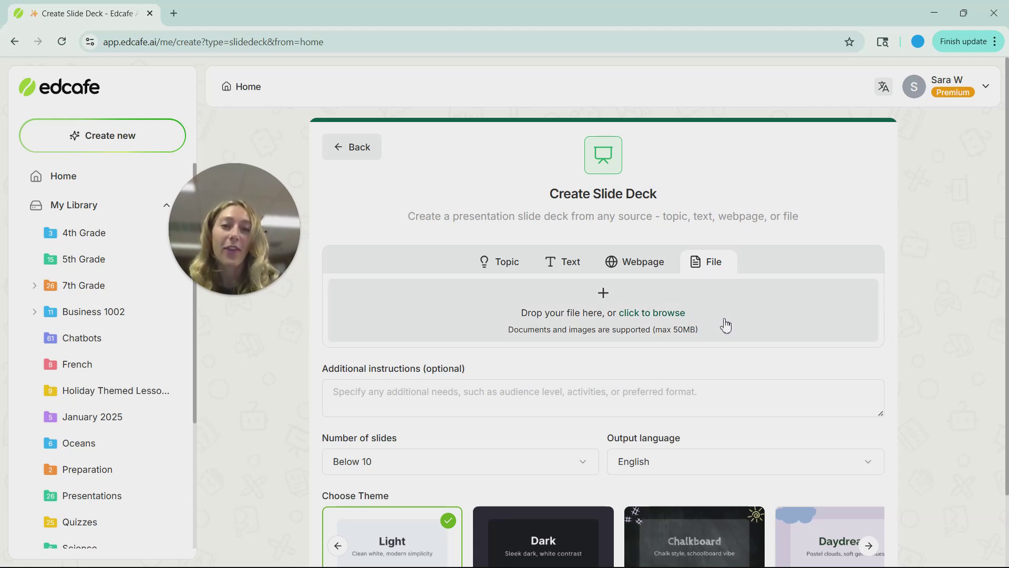
scroll(726, 323, down, 1)
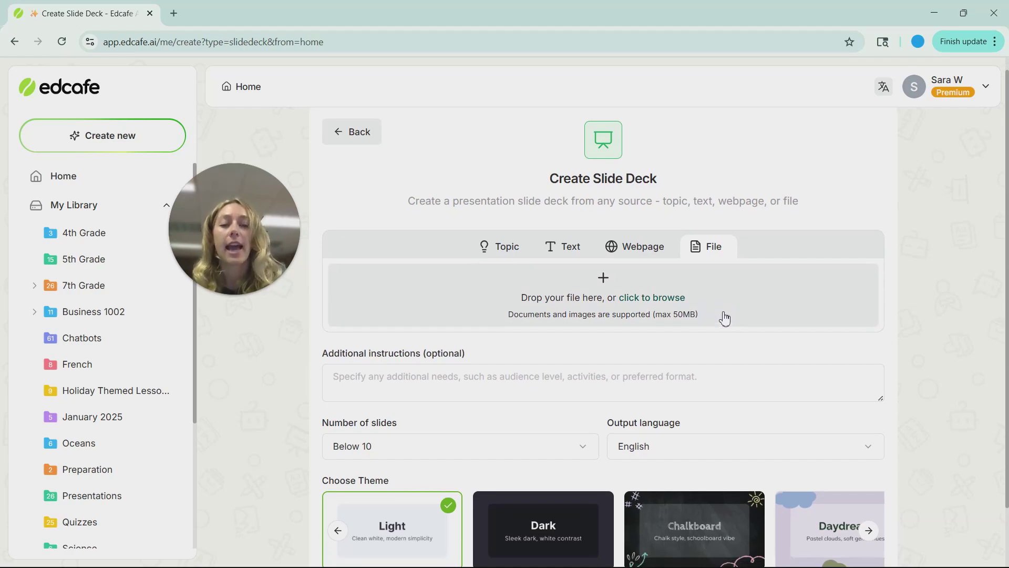
key(super+Tab)
Browse the WorldMountains teacher guide in PDF X to page 7's Unit 2 Introduction
click(757, 113)
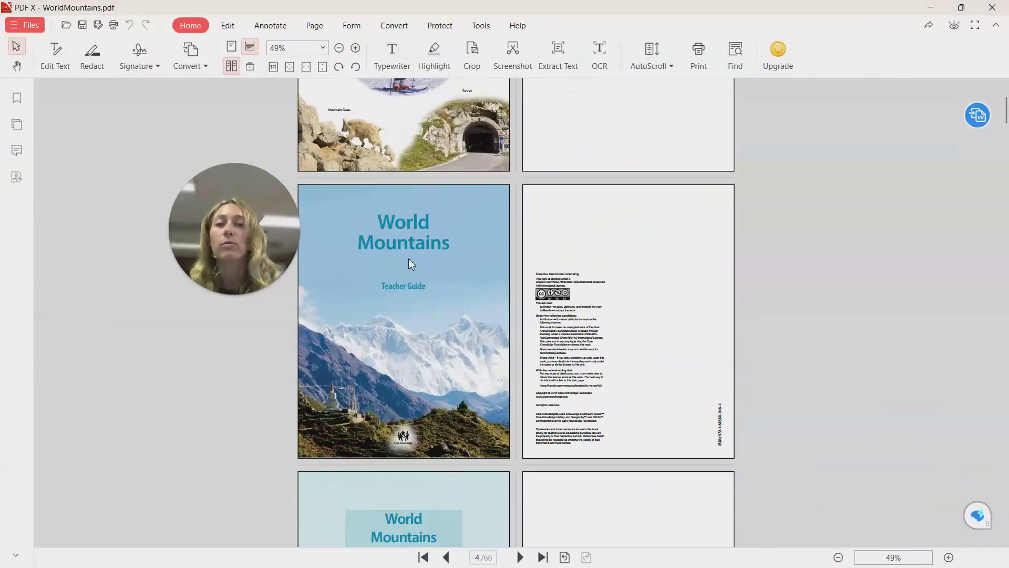
scroll(420, 274, up, 3)
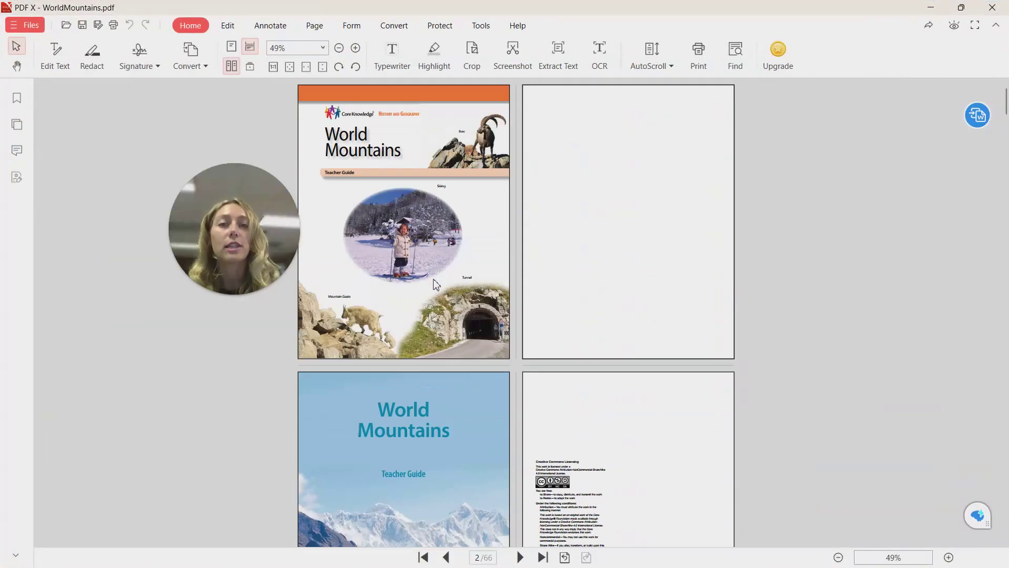
scroll(489, 306, down, 1)
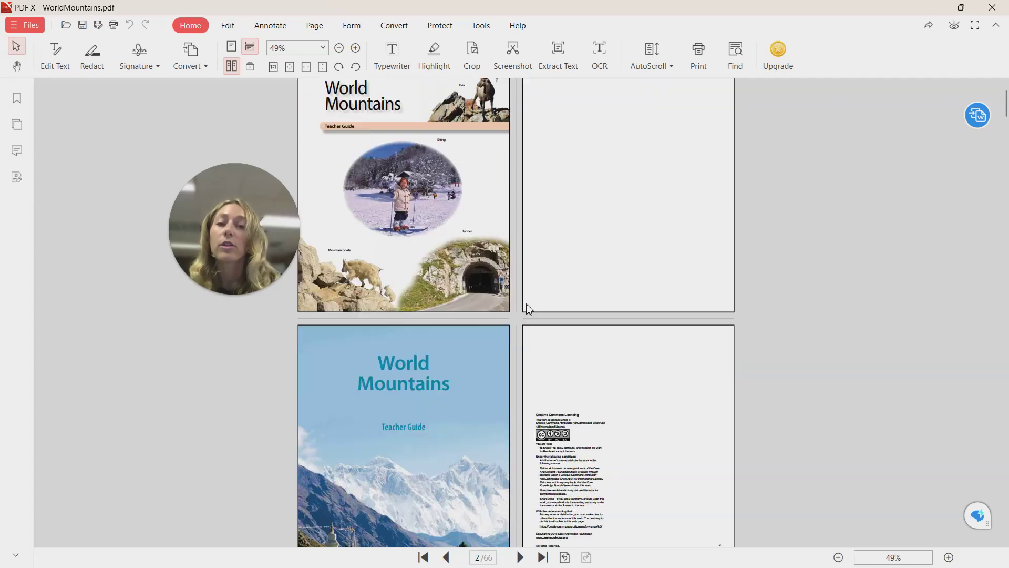
scroll(525, 305, down, 5)
scroll(526, 309, down, 4)
scroll(523, 311, down, 2)
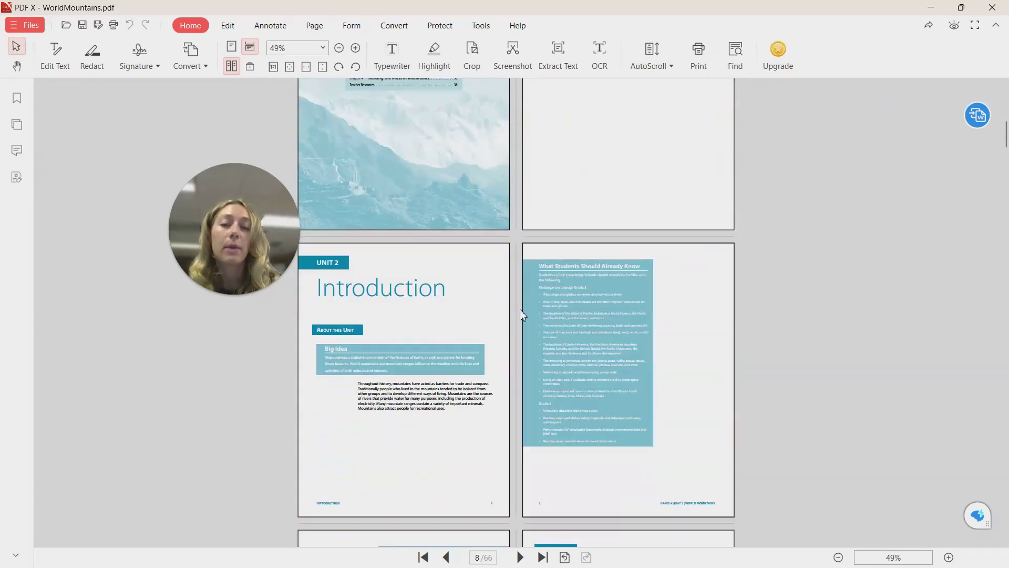
click(451, 412)
key(ctrl+a)
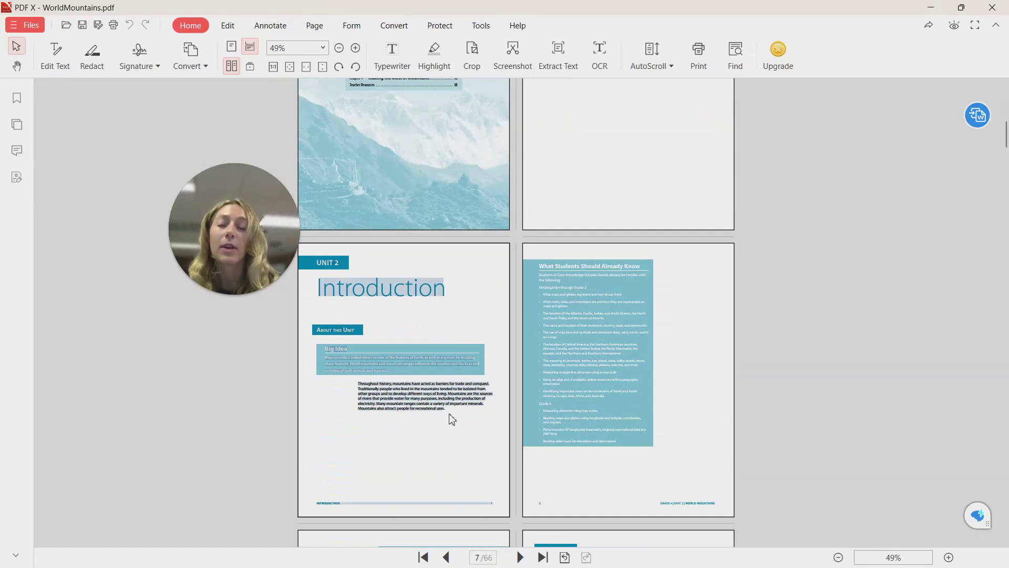
click(452, 419)
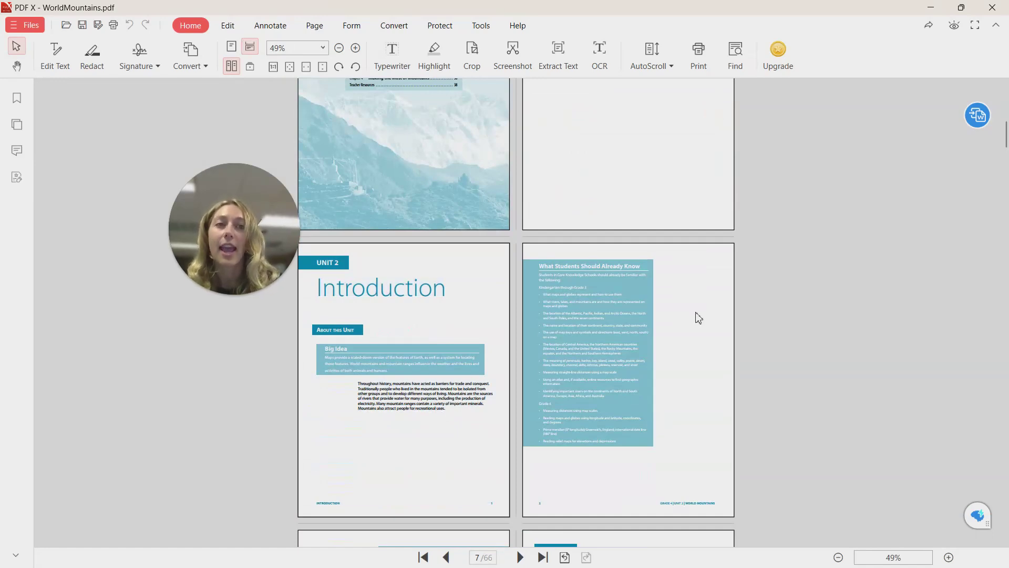
Minimize PDF X and upload WorldMountains.pdf from File Explorer into the deck form
click(930, 8)
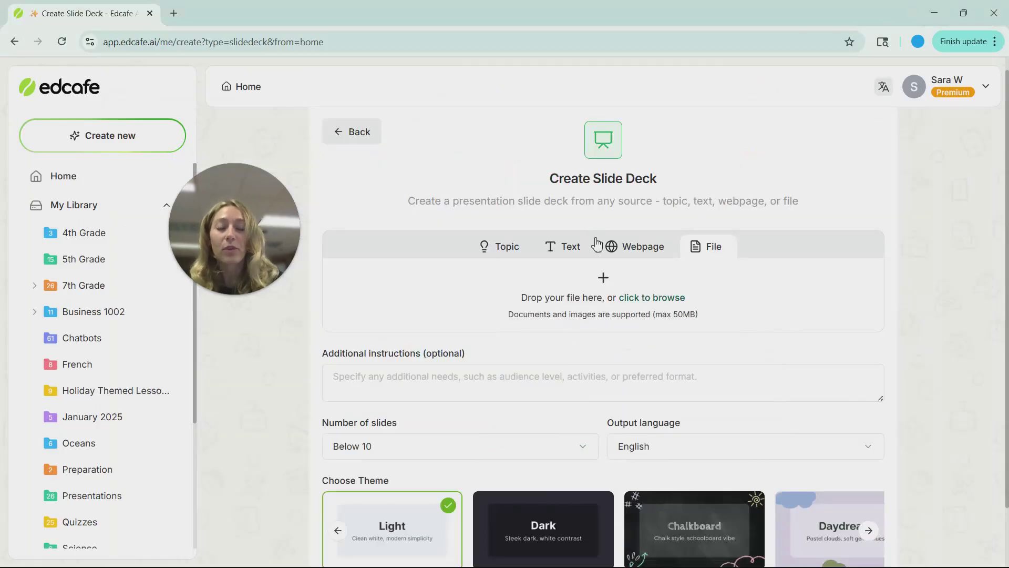
key(super+Tab)
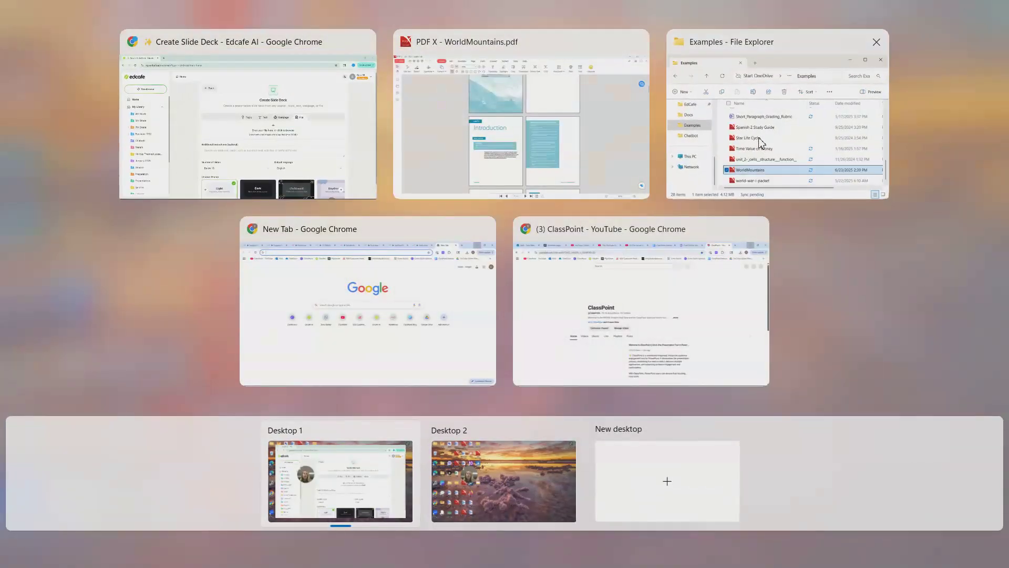
click(777, 113)
drag(557, 286, 558, 288)
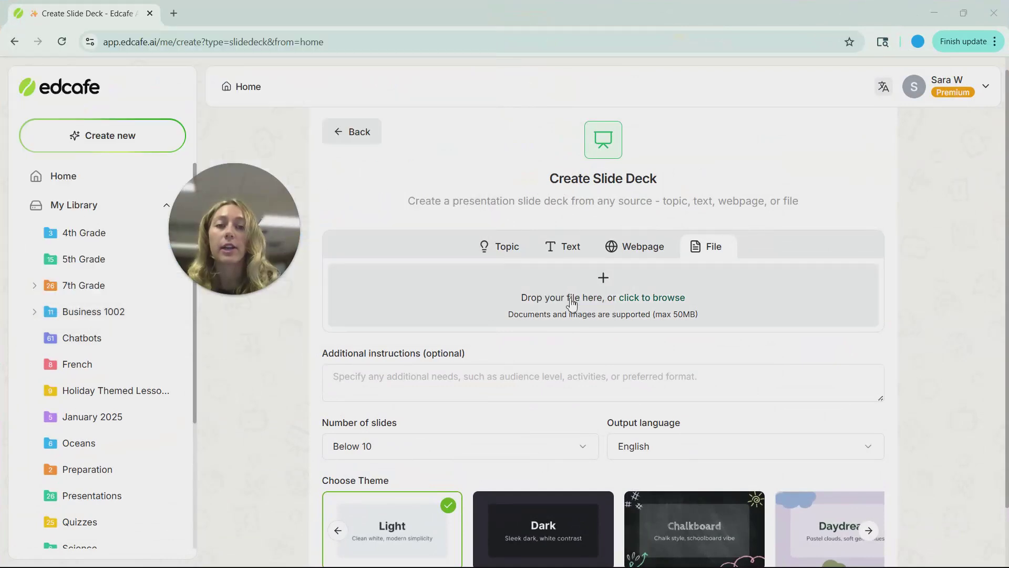
scroll(482, 302, down, 1)
Add instructions asking for one fun fact per mountain range for 5th grade
click(457, 315)
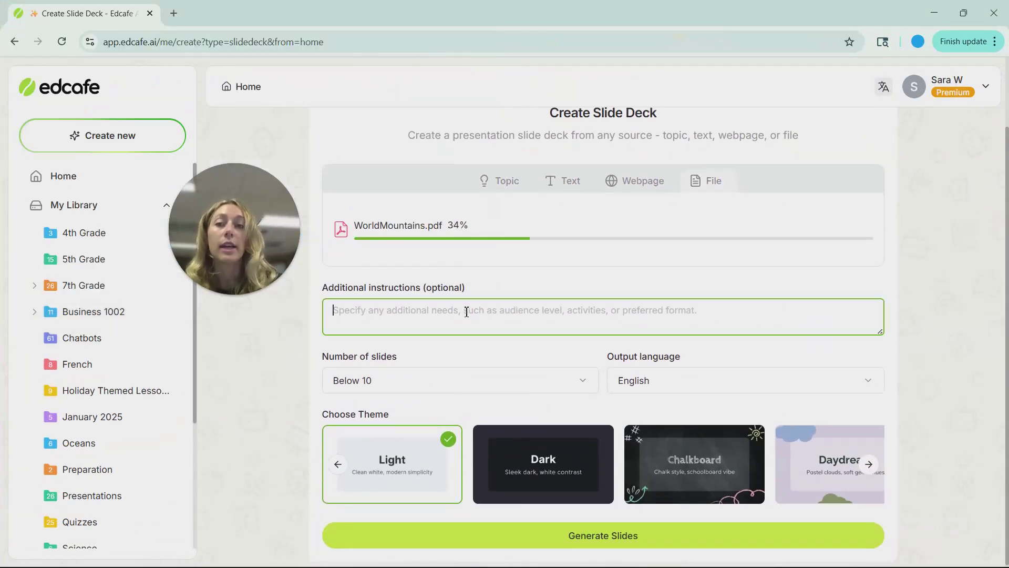
key(super+v)
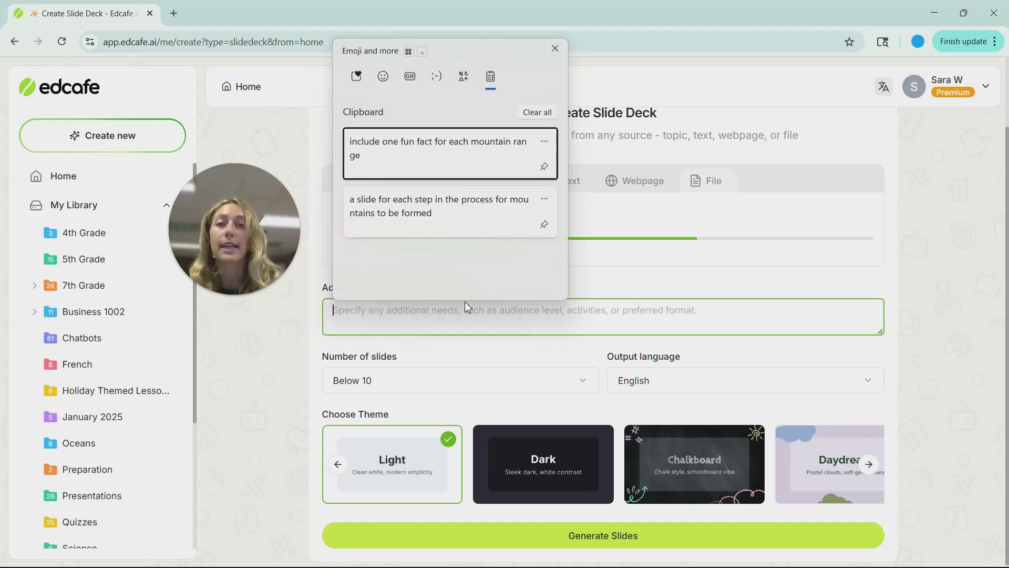
click(443, 158)
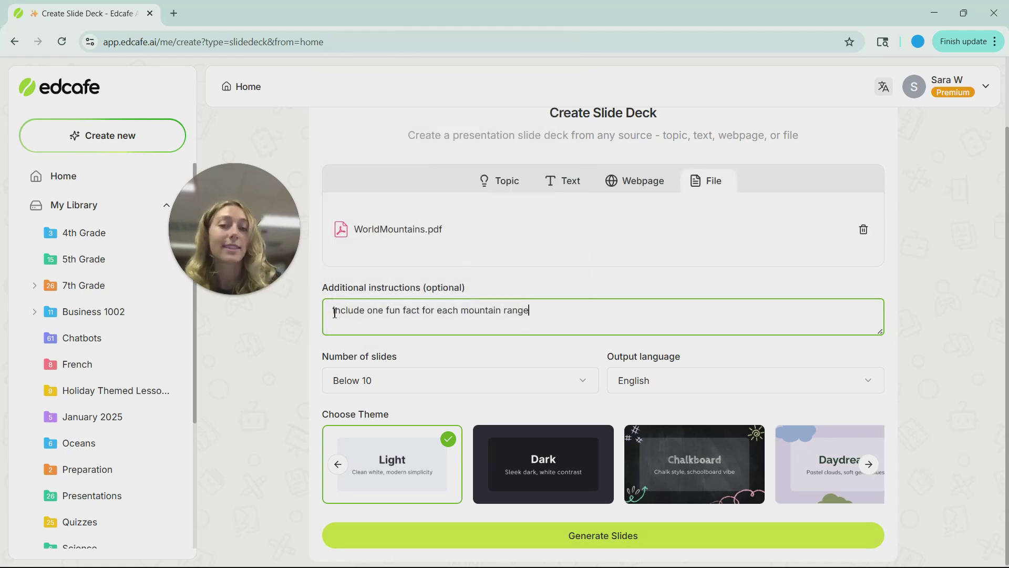
drag(334, 313, 540, 311)
click(540, 311)
text(for 5th grade)
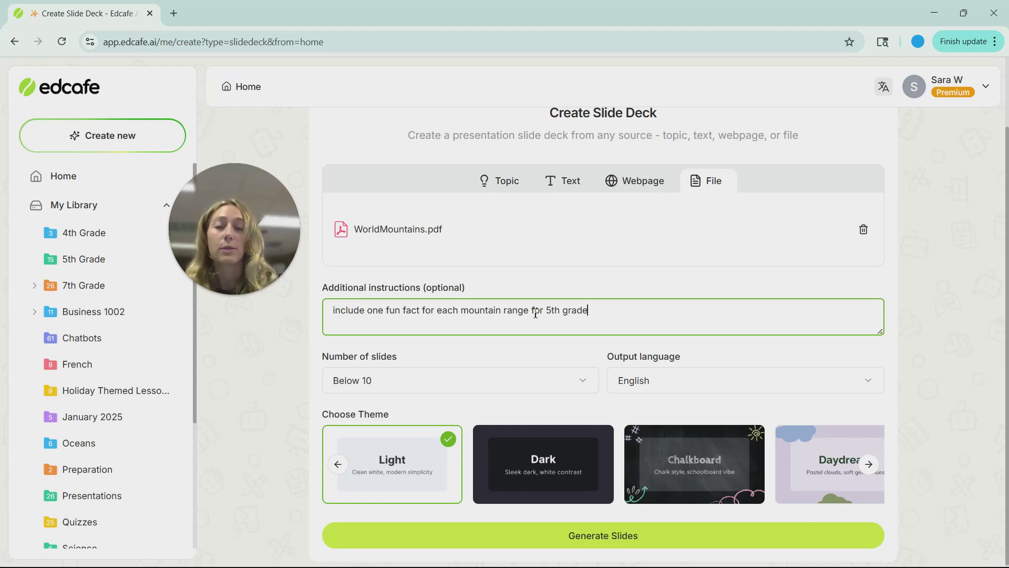
Set the deck to 10 to 15 slides and keep English as the language
click(449, 390)
click(442, 432)
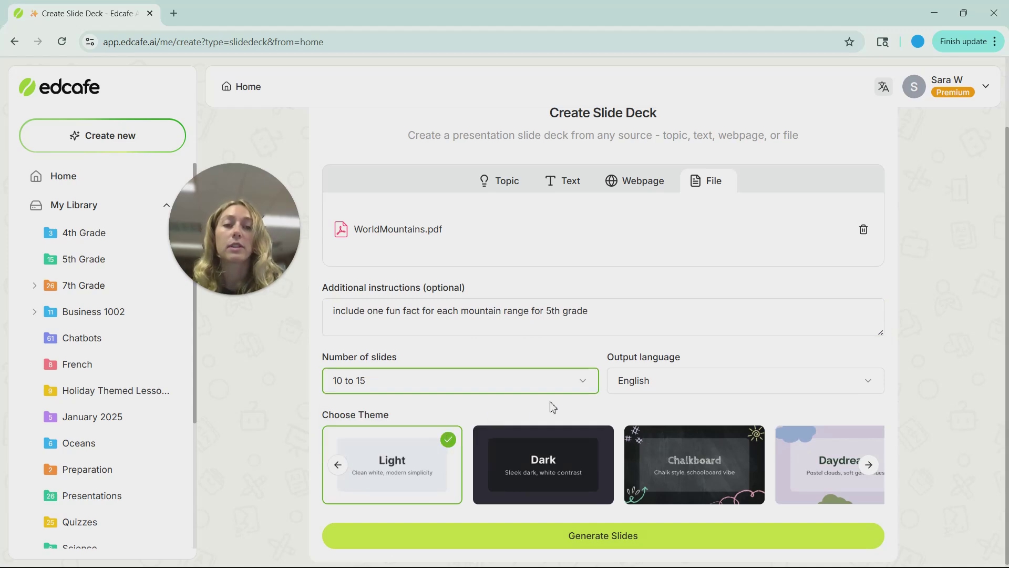
click(665, 394)
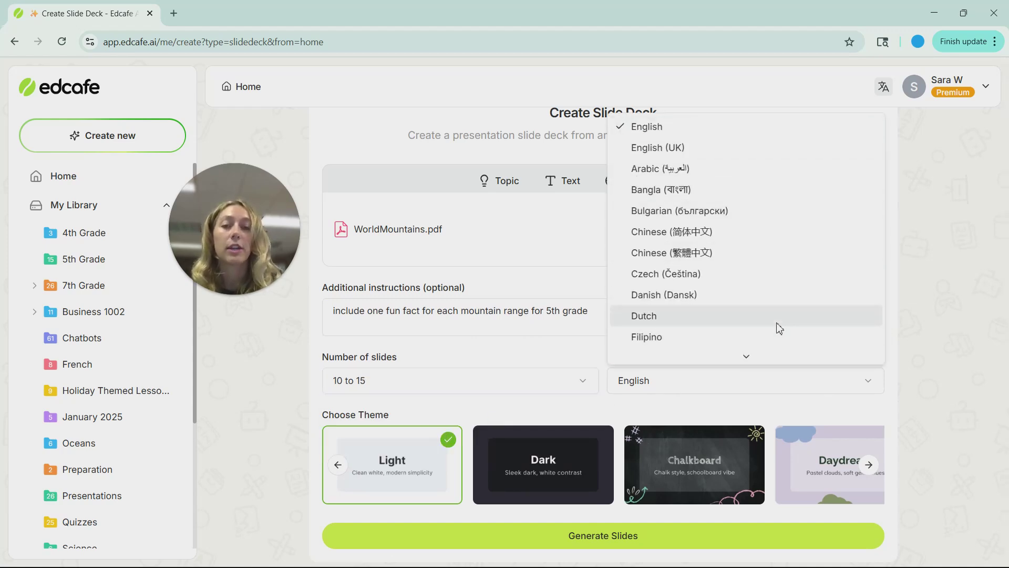
click(1001, 407)
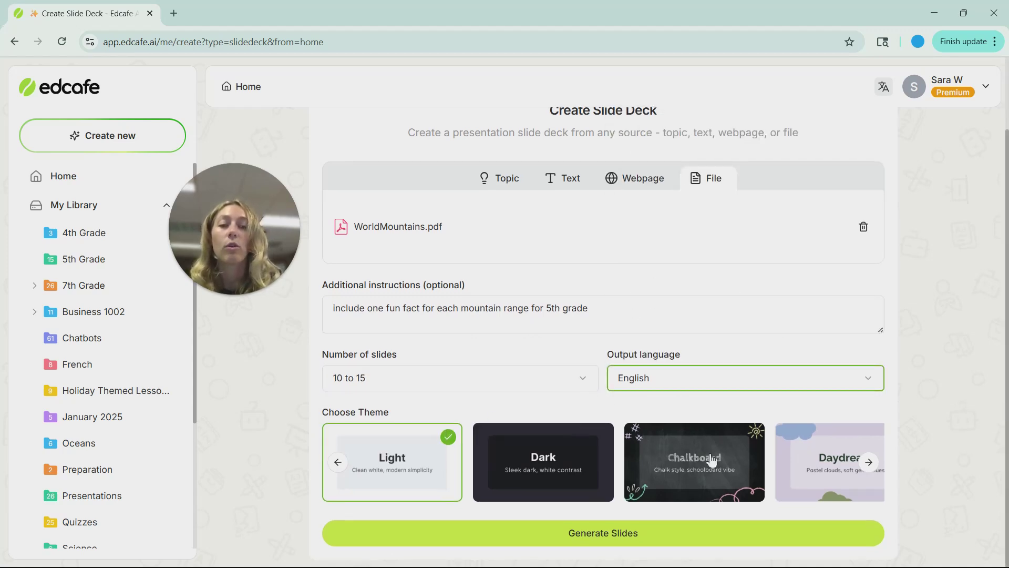
Choose the Evergreen theme and generate the slide deck
click(869, 464)
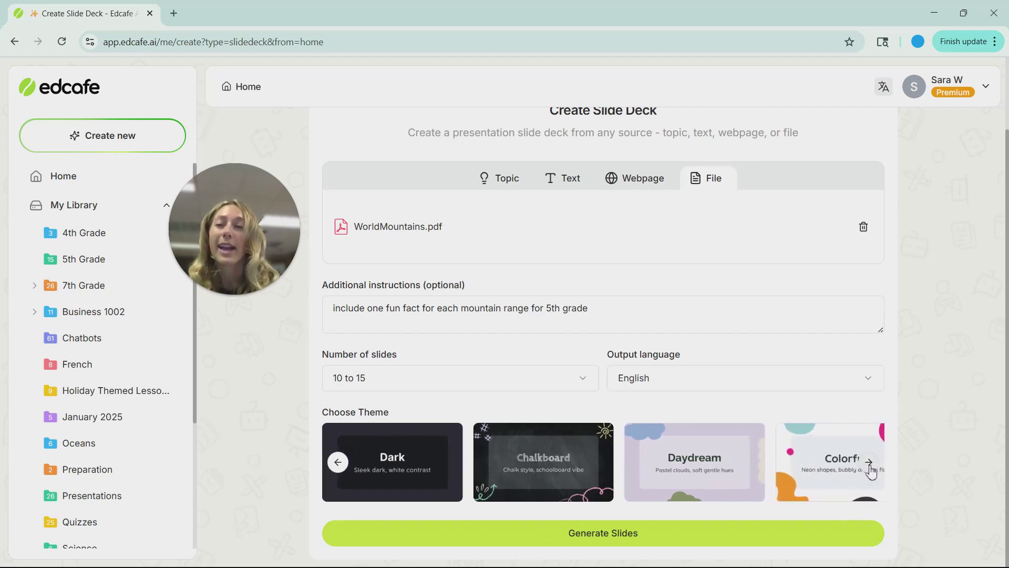
click(868, 463)
click(869, 462)
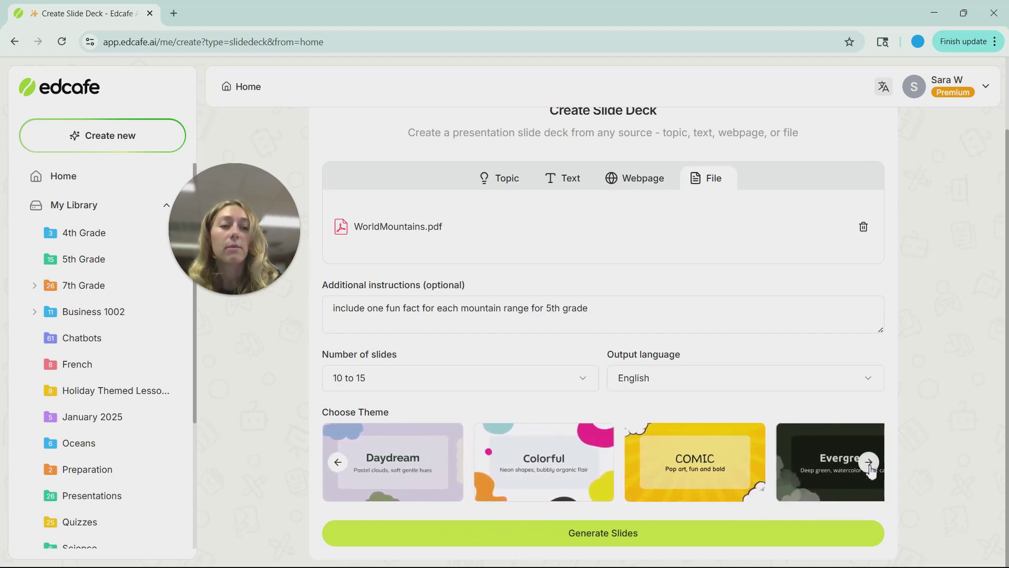
click(869, 463)
click(689, 470)
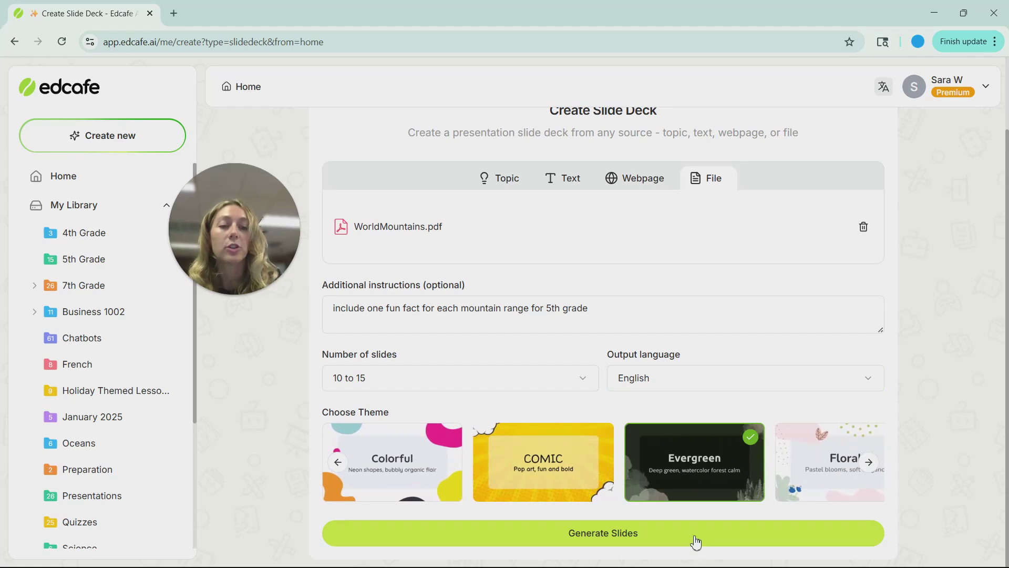
click(696, 533)
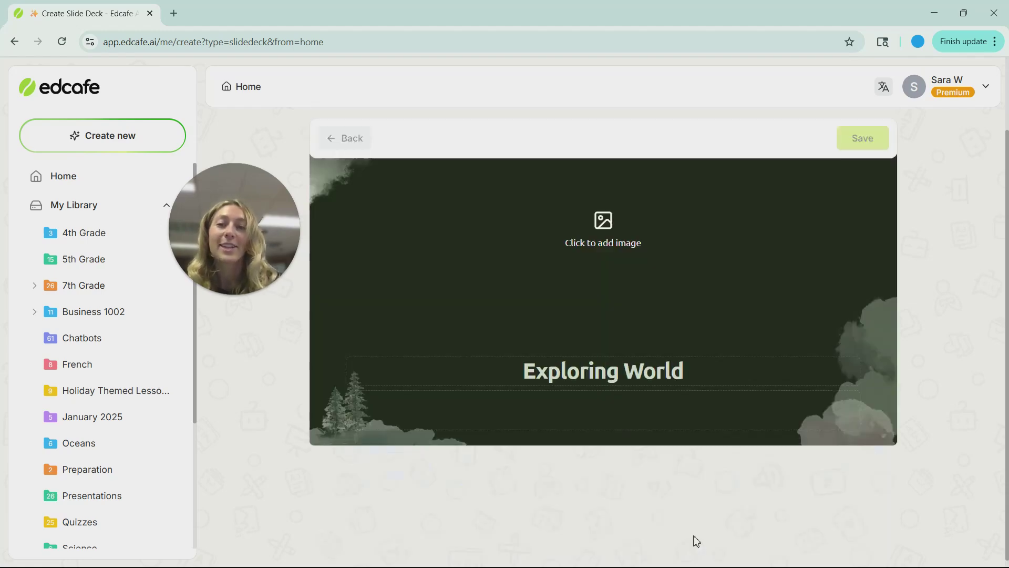
Review slides 2 and 3, check slide 2's mountain-formation text, then return to slide 1
scroll(651, 441, down, 4)
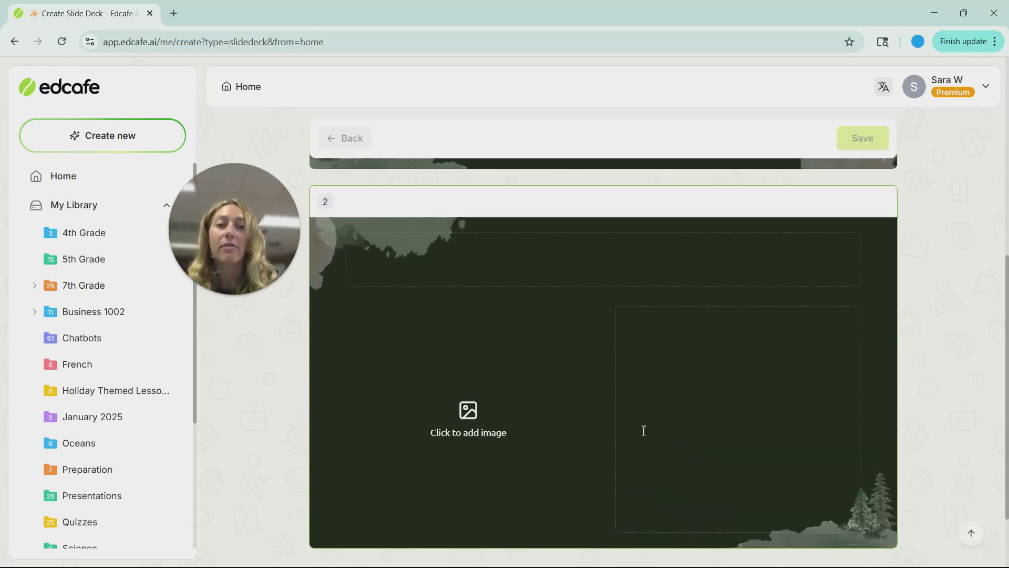
scroll(644, 430, up, 4)
scroll(615, 355, down, 3)
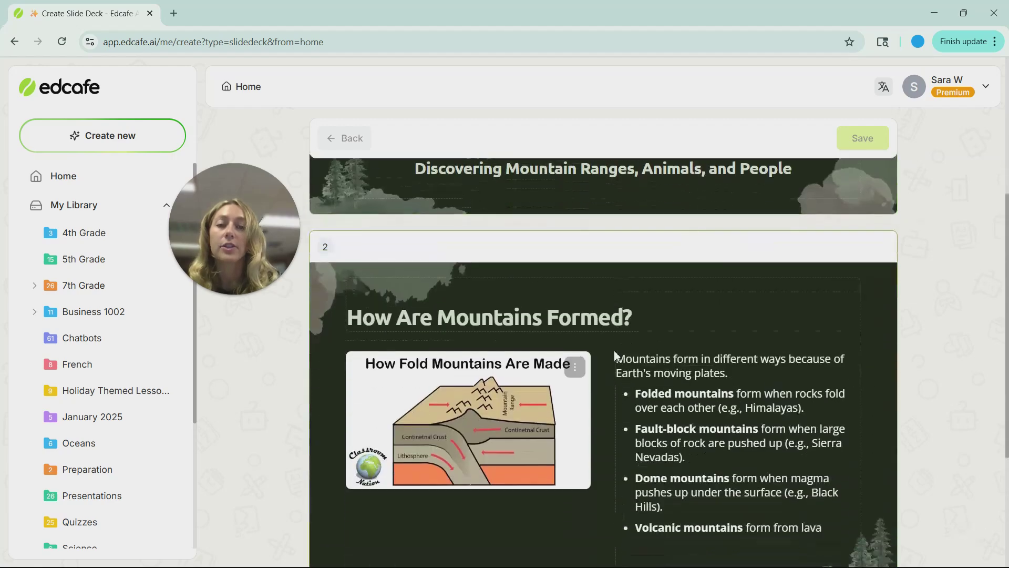
scroll(615, 355, down, 5)
scroll(510, 308, down, 5)
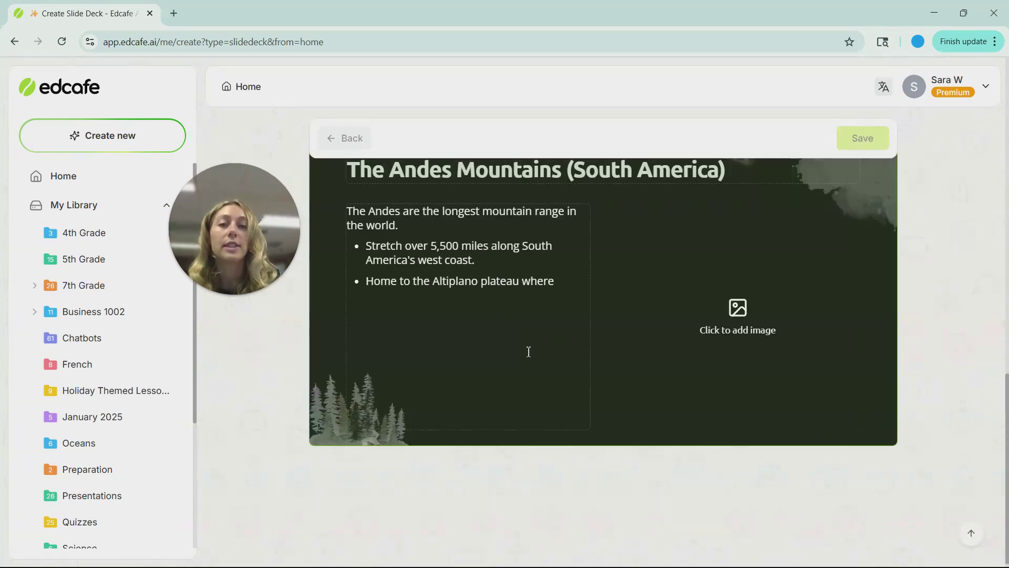
scroll(528, 352, up, 6)
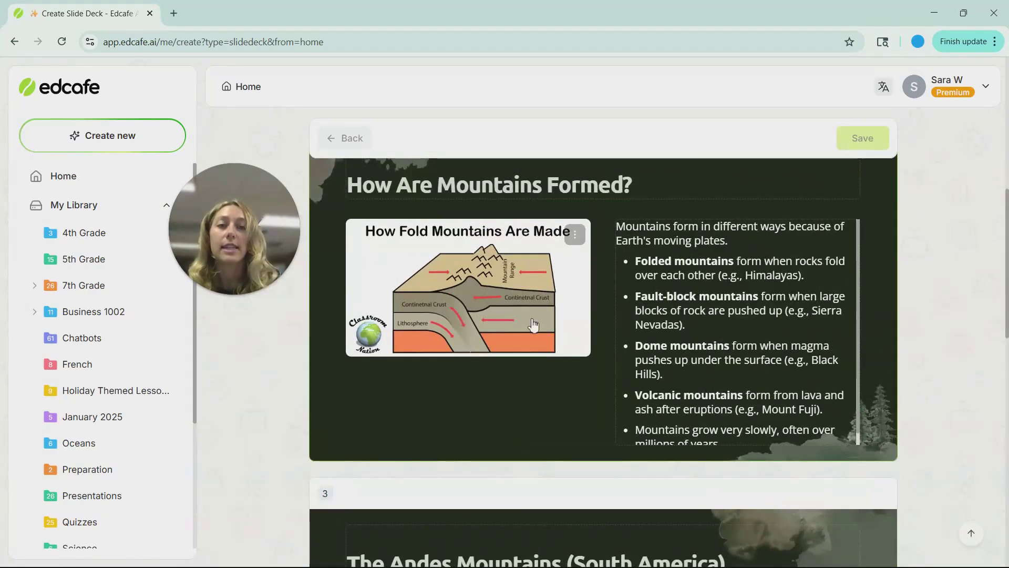
click(658, 312)
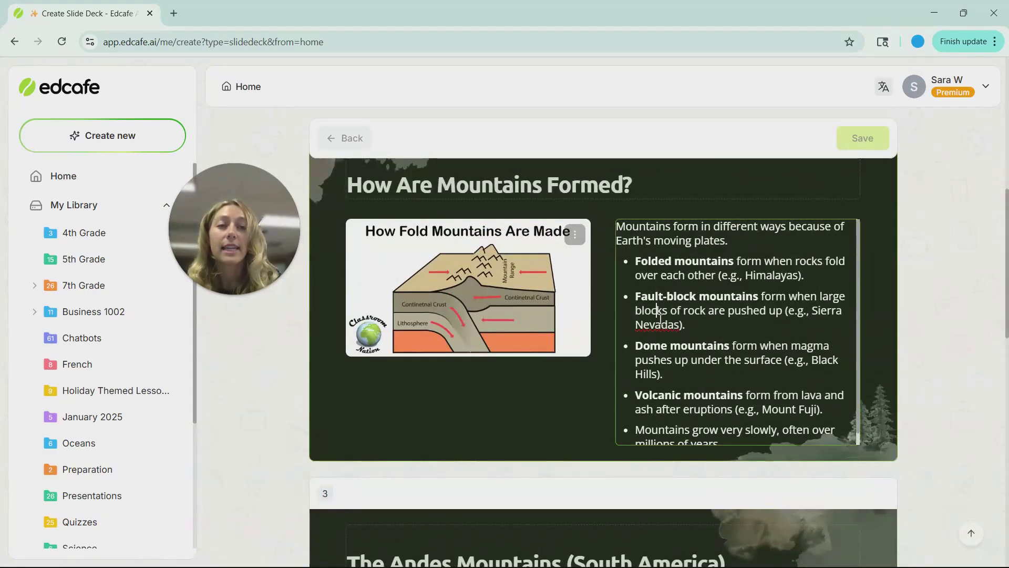
click(581, 191)
scroll(650, 307, up, 2)
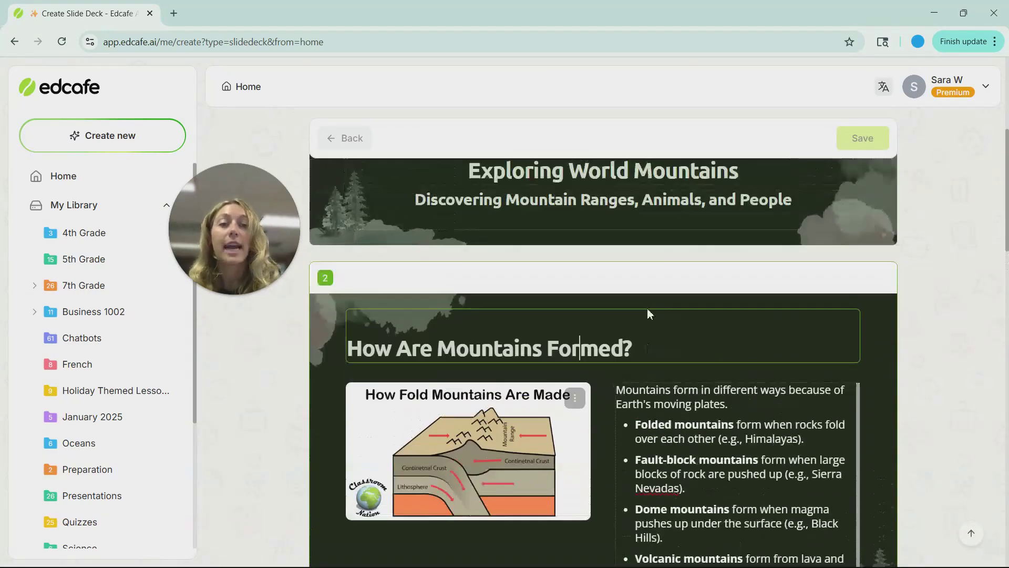
scroll(647, 308, up, 2)
scroll(650, 336, up, 2)
scroll(653, 368, up, 2)
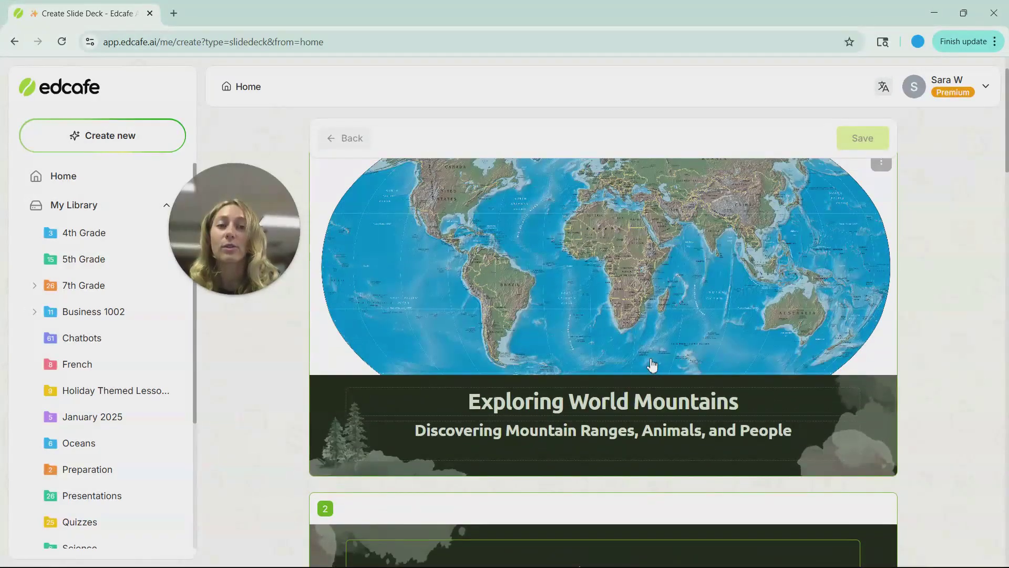
Retitle the title slide to 'Mountains Around the Globe'
triple_click(662, 401)
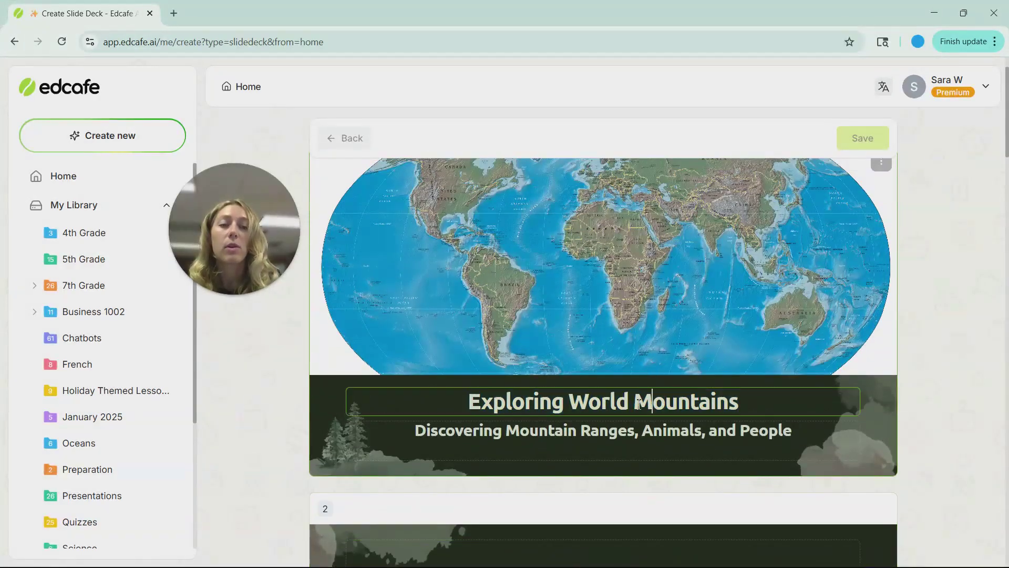
drag(637, 402, 464, 402)
key(BackSpace)
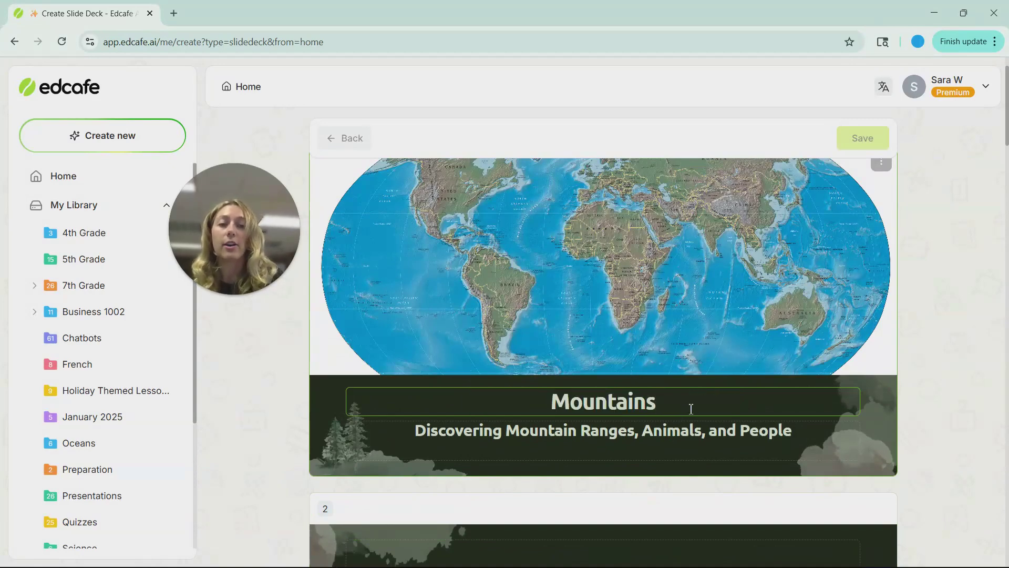
key(Num_Lock)
key(End)
key(BackSpace)
text(s Aro)
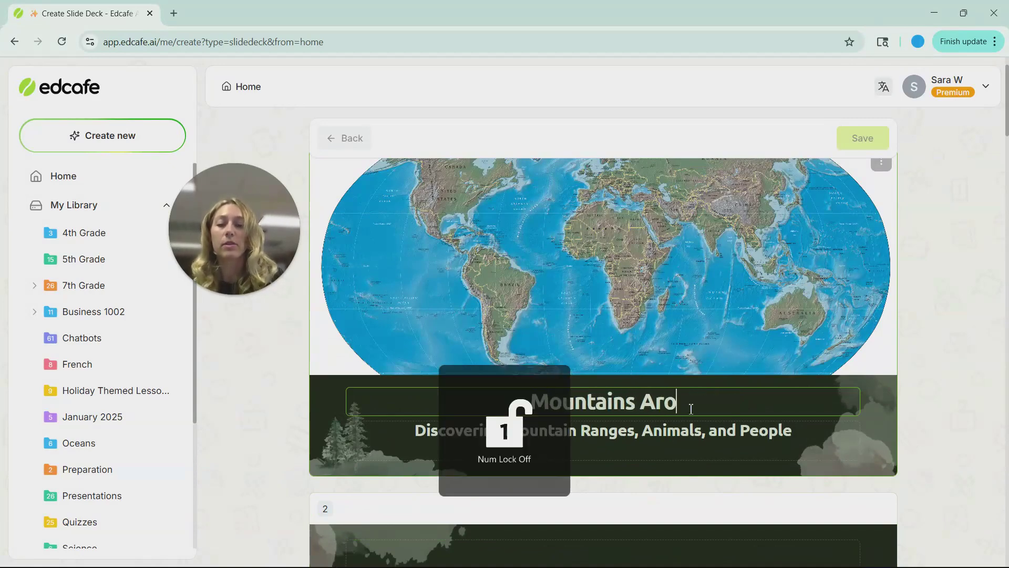
text(und the Globe)
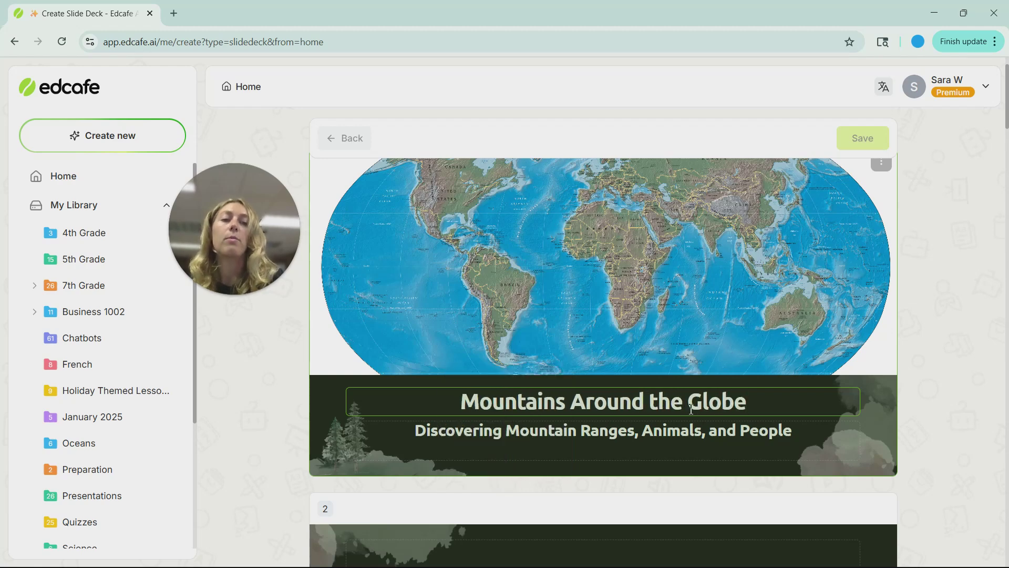
Position slide 2's fold-mountain diagram to the right of its bullets
scroll(727, 293, down, 4)
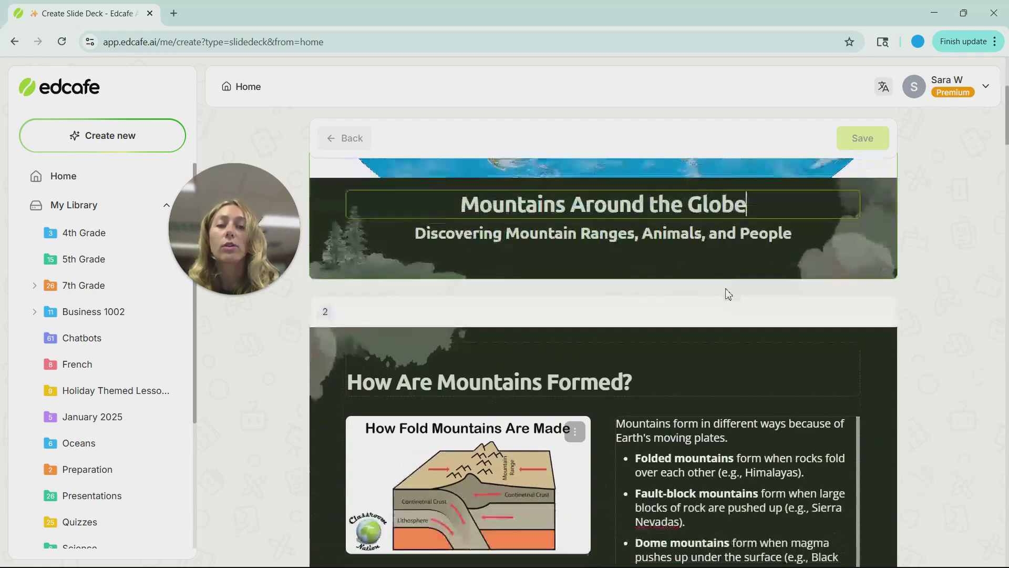
scroll(572, 311, down, 1)
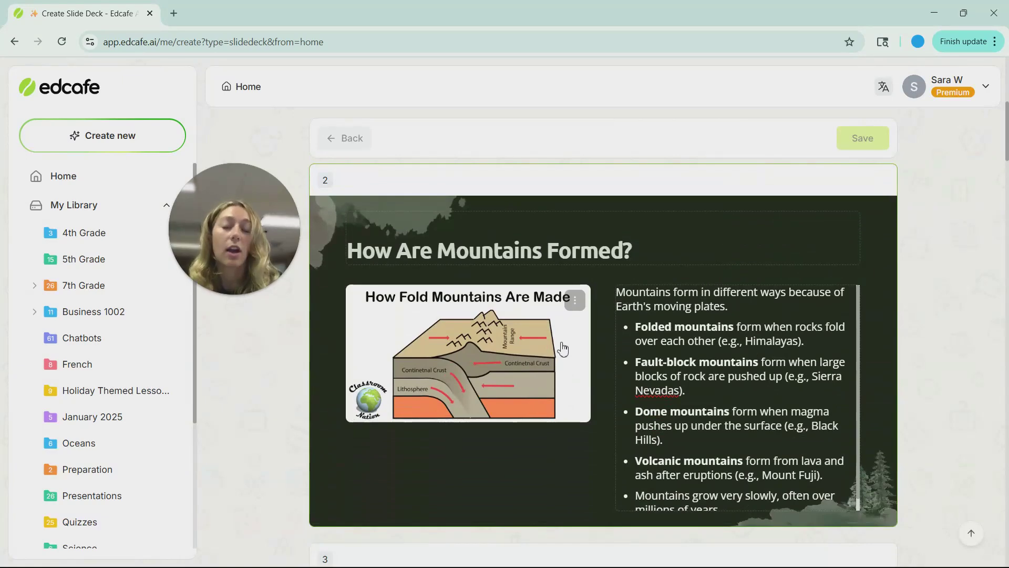
click(576, 303)
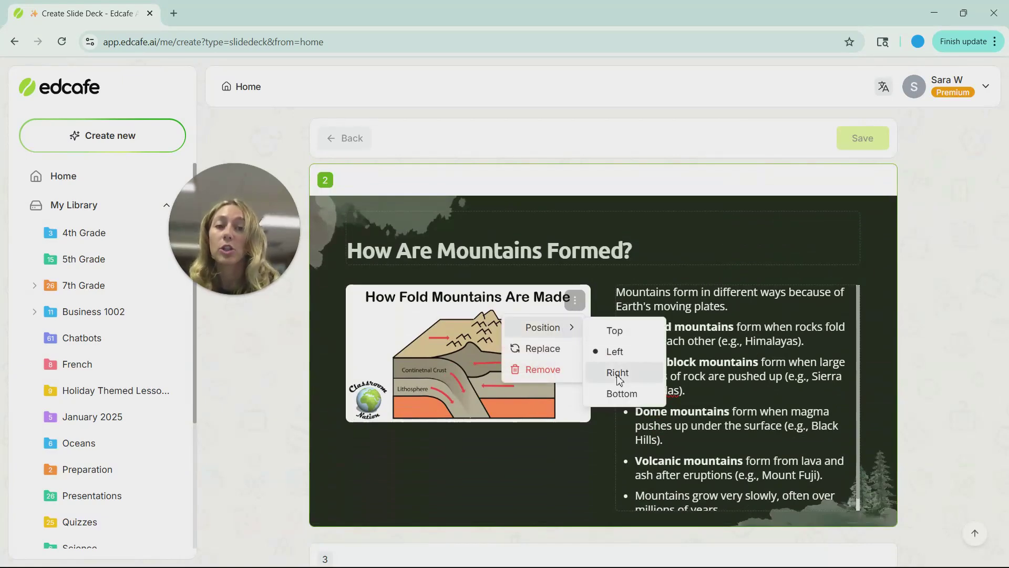
click(618, 375)
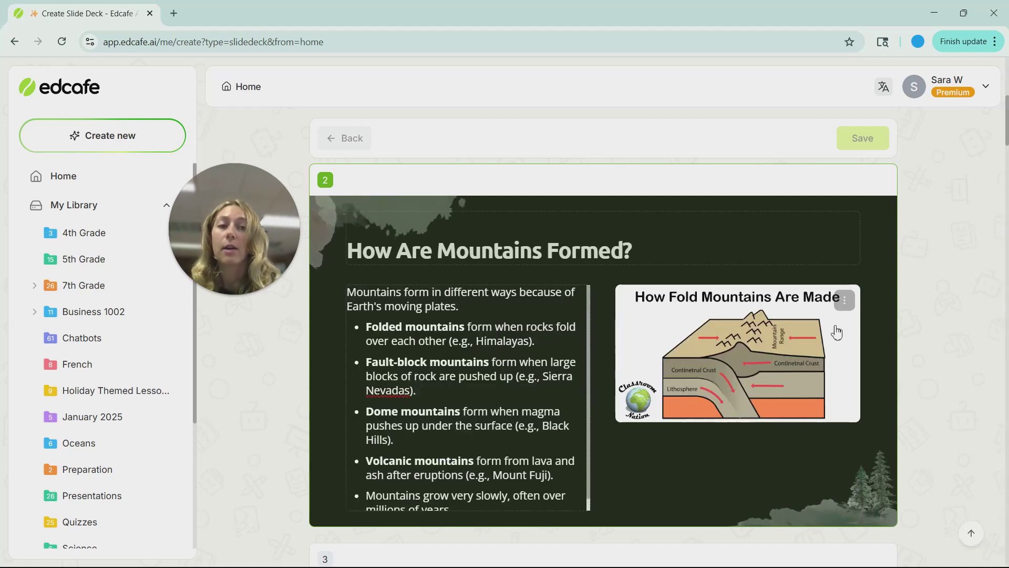
click(843, 303)
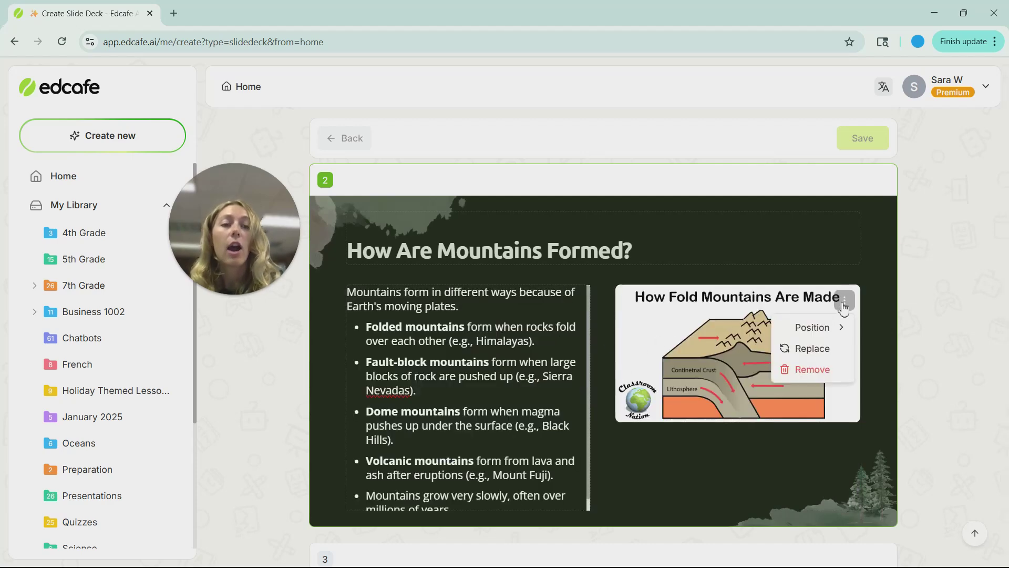
click(815, 349)
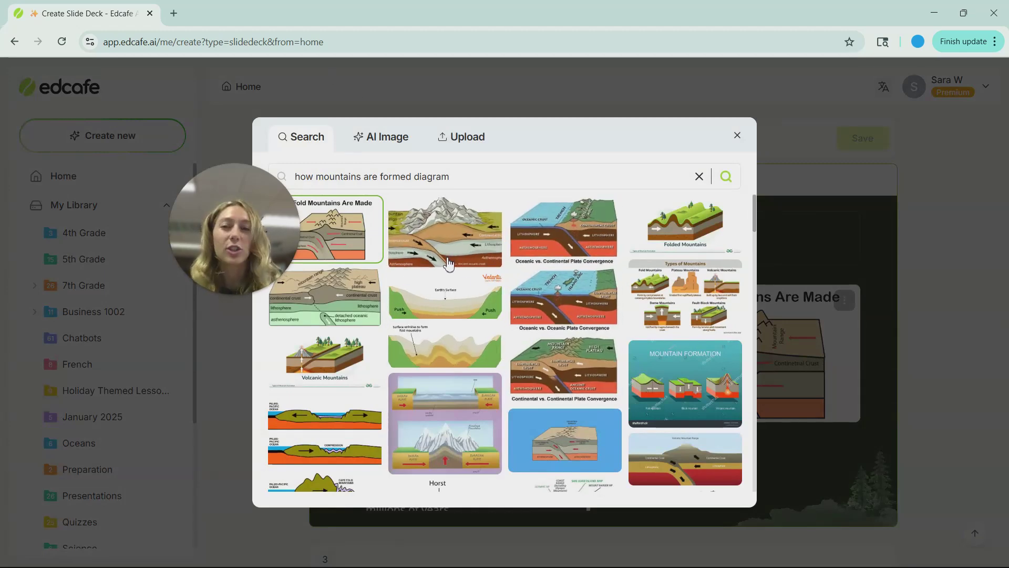
click(382, 148)
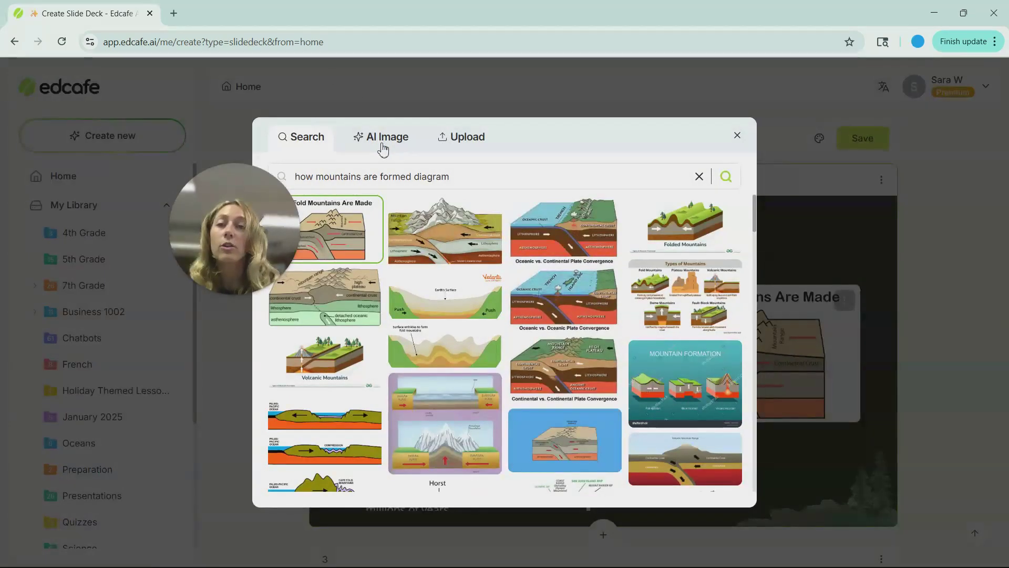
click(469, 141)
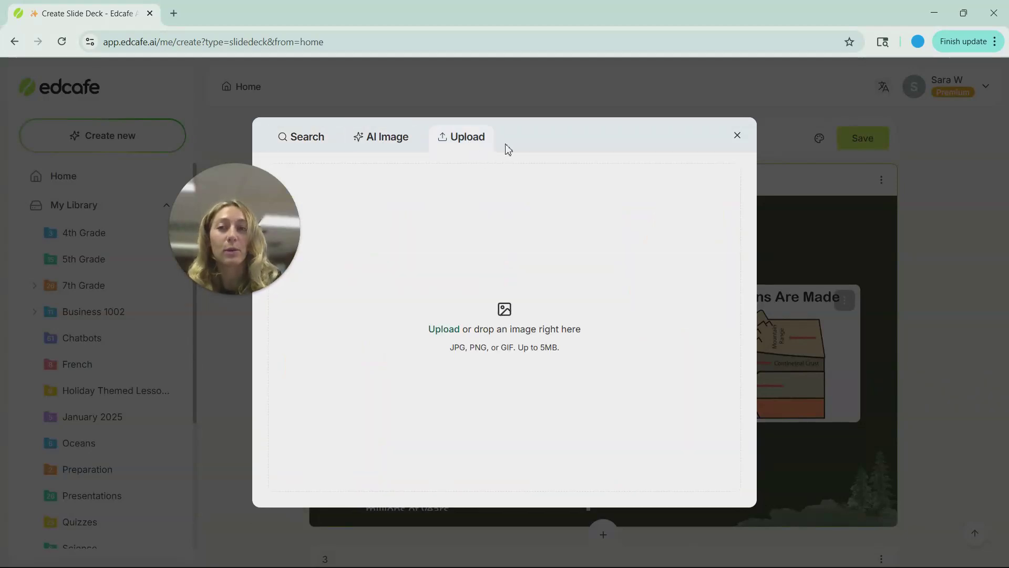
Regenerate the Andes slide with feedback to include information about the range's animals
click(735, 138)
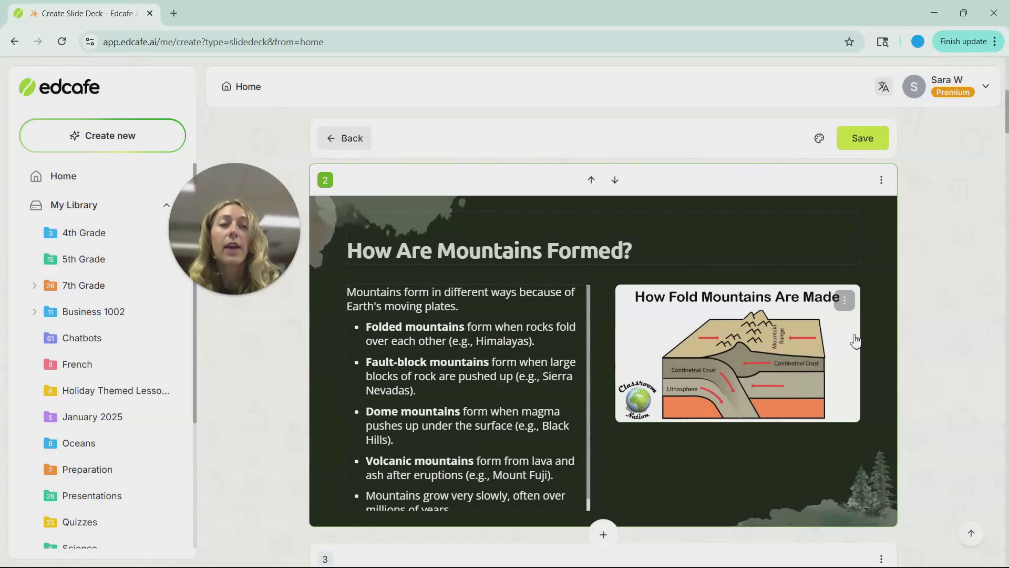
scroll(782, 344, down, 5)
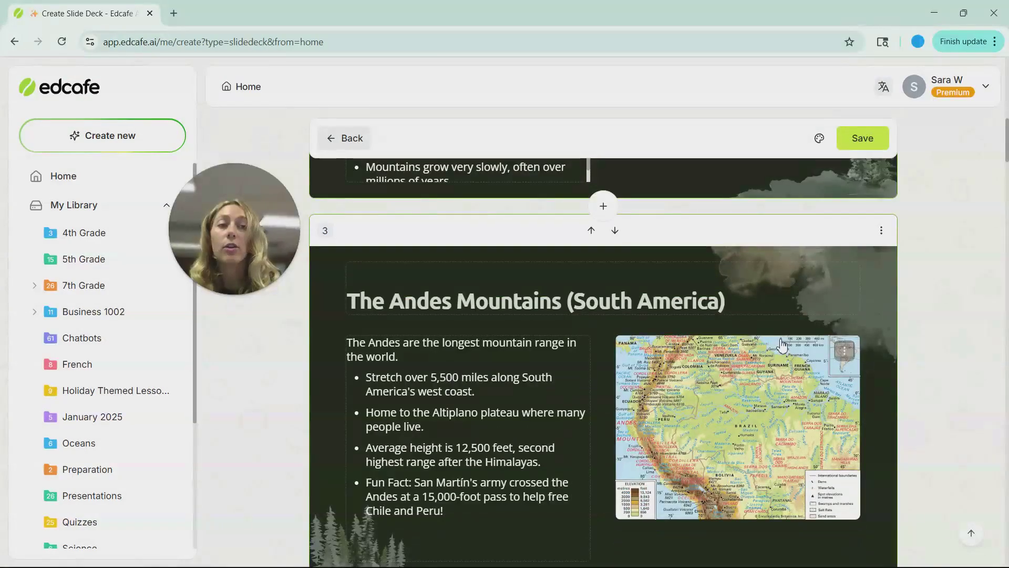
click(881, 230)
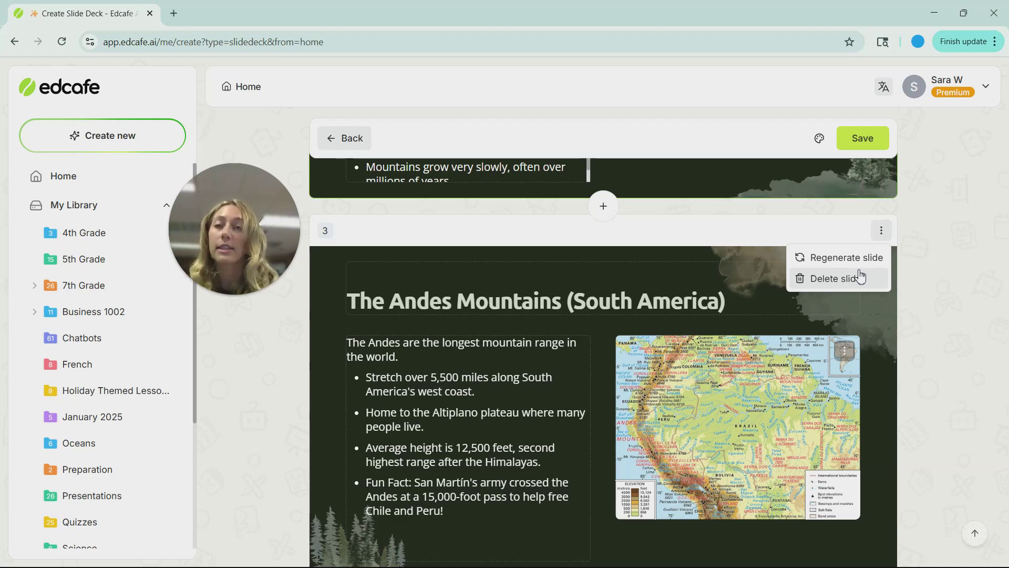
click(847, 257)
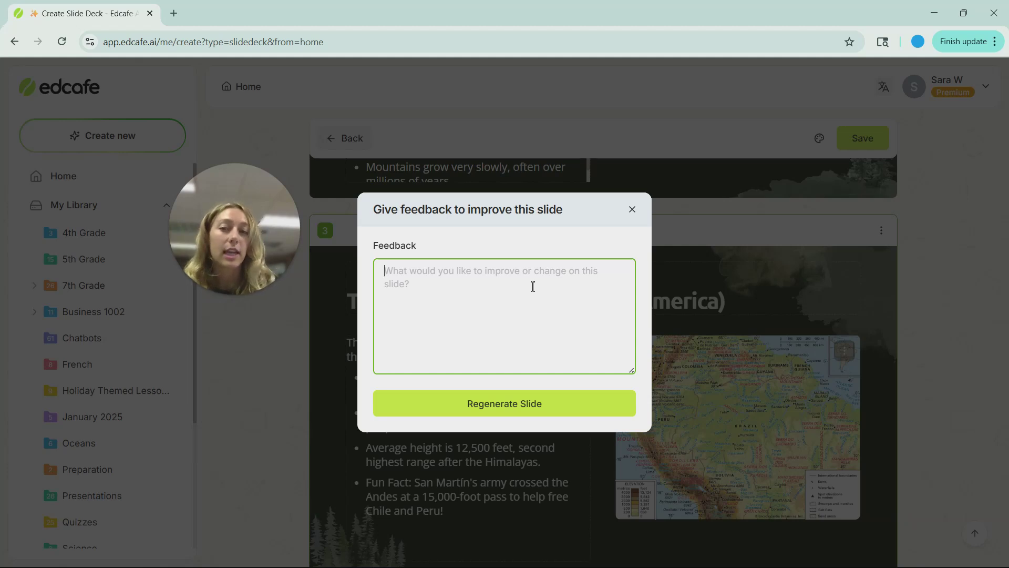
text(I)
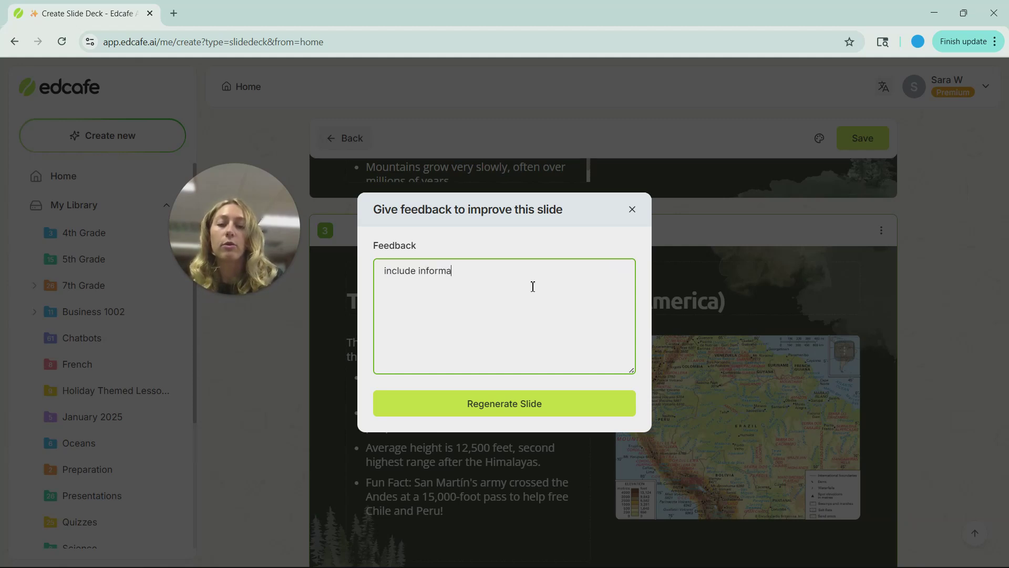
text(about the animals on)
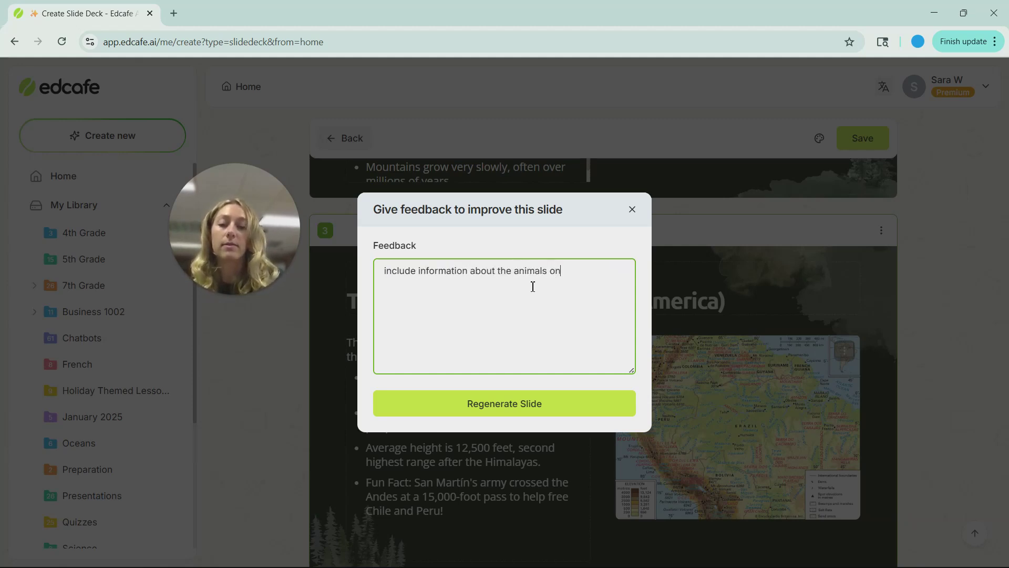
text( the range)
click(569, 401)
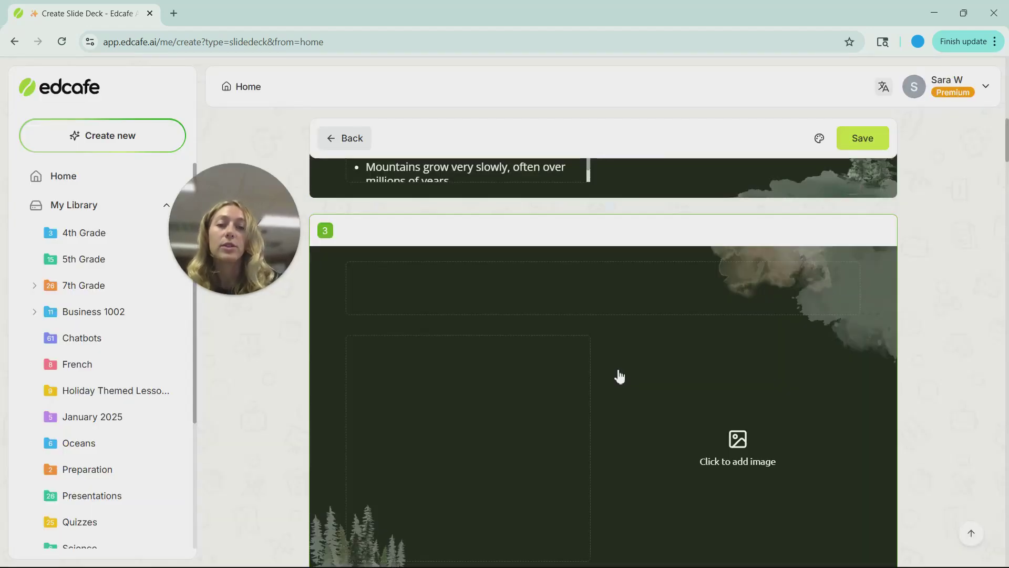
Check the Andes slide's new guanaco bullet, then scroll back up to slide 2
scroll(600, 356, down, 1)
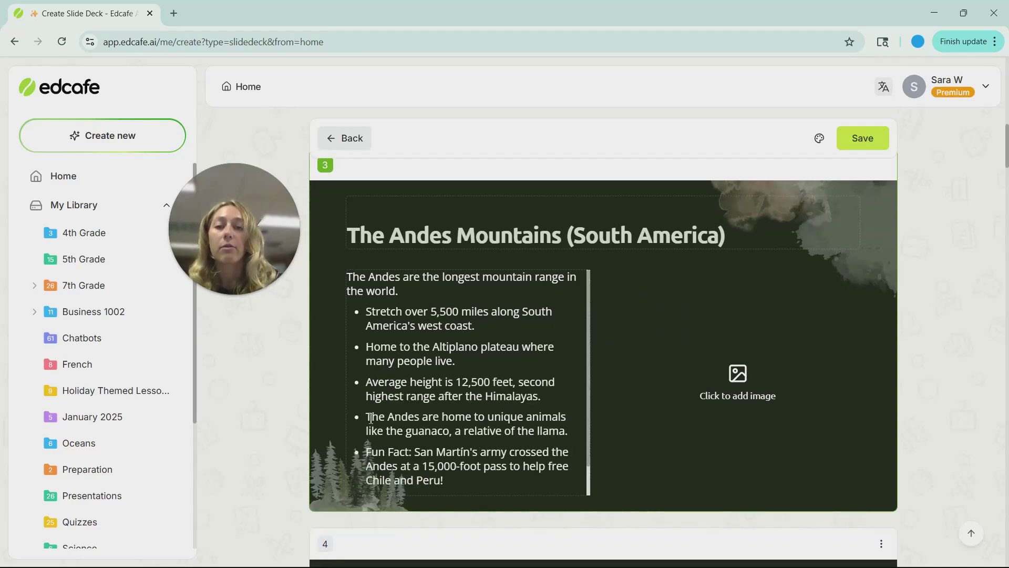
click(565, 432)
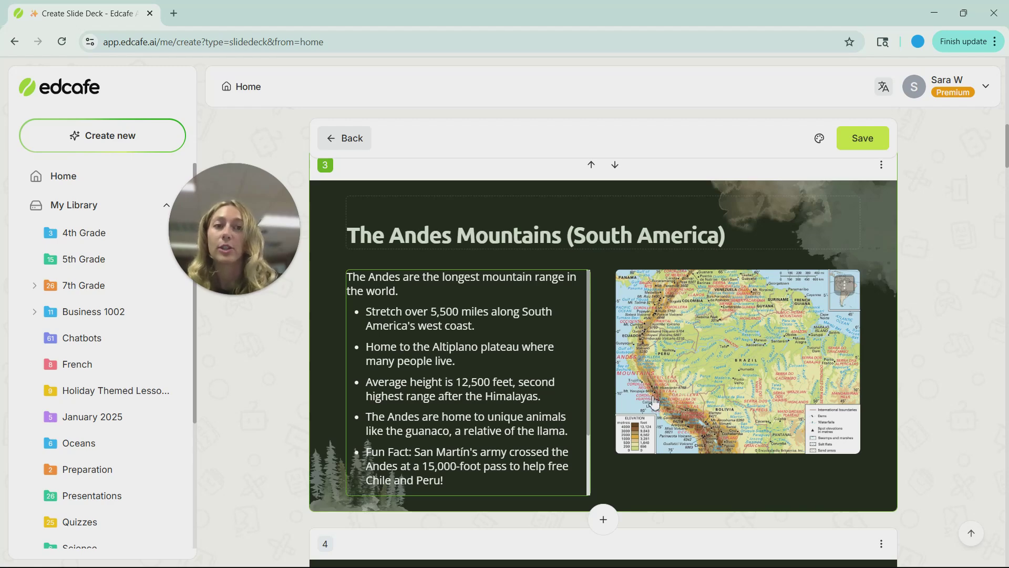
scroll(654, 402, up, 1)
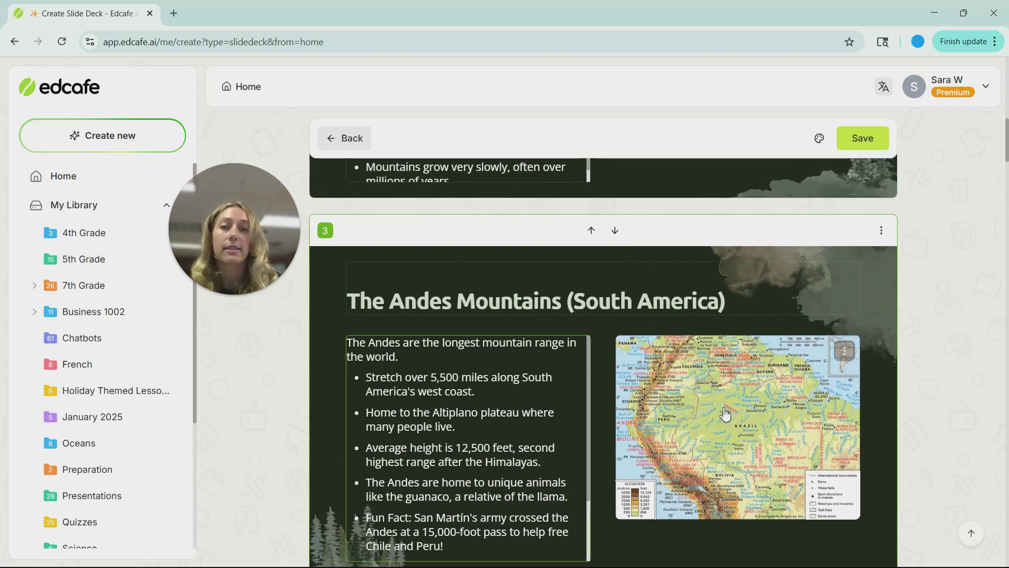
scroll(724, 414, up, 4)
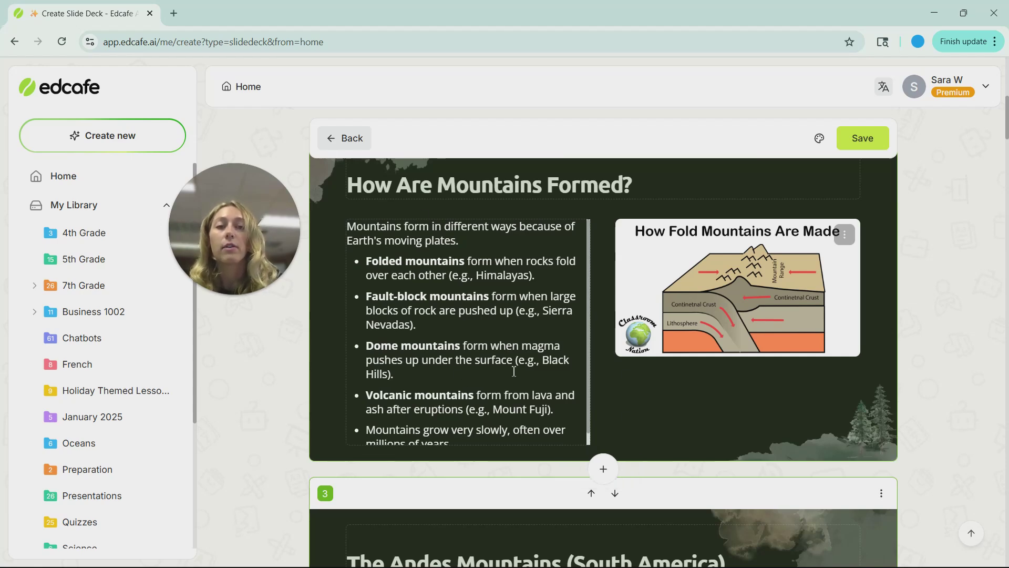
Generate new slides after slide 2, one per mountain-forming step, from a pasted instruction
click(610, 467)
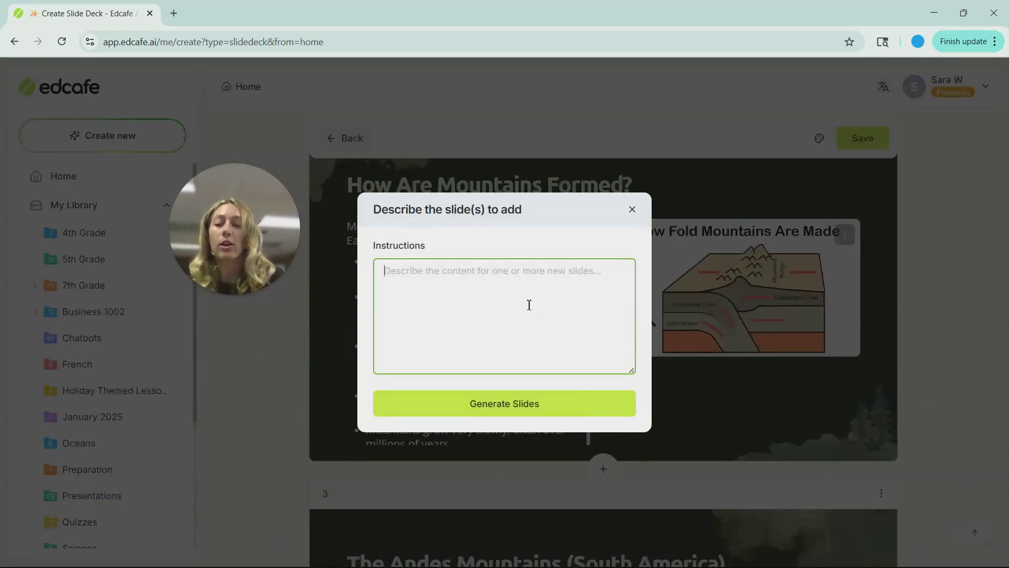
key(super+v)
click(511, 440)
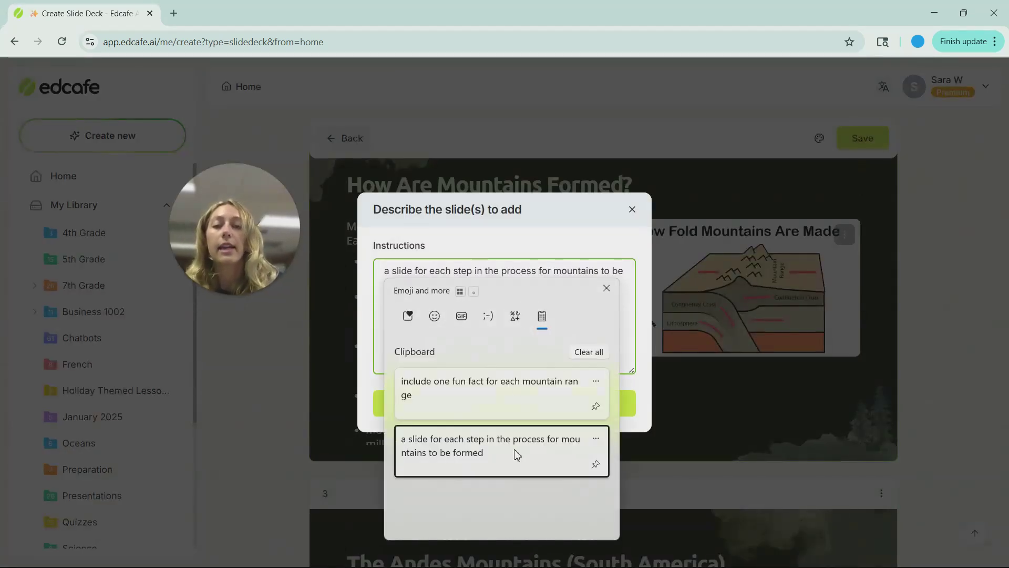
drag(427, 283, 384, 271)
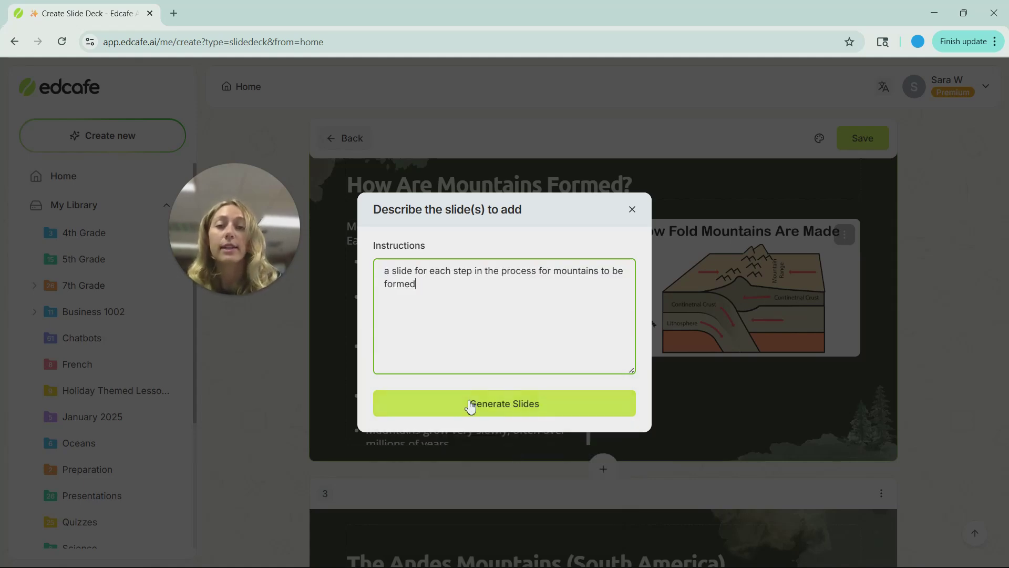
click(469, 406)
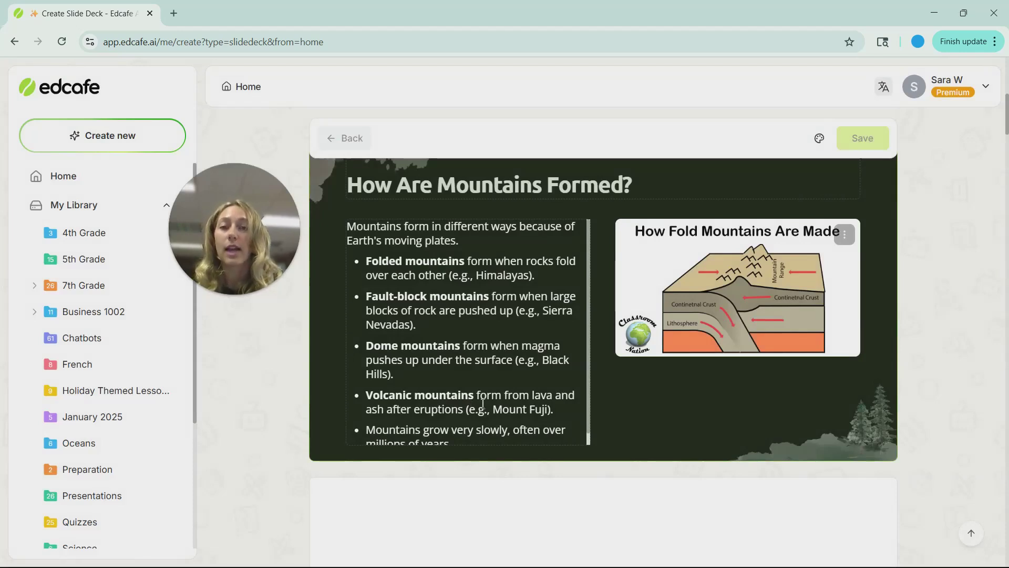
Scroll through the new step slides from Plate Movements to Step 5
scroll(471, 416, down, 1)
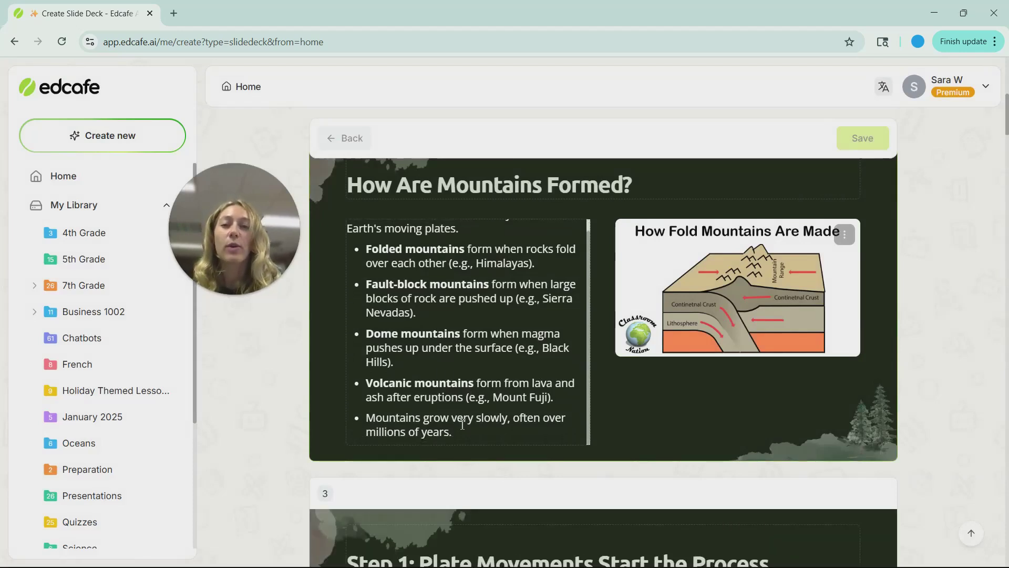
scroll(314, 414, down, 4)
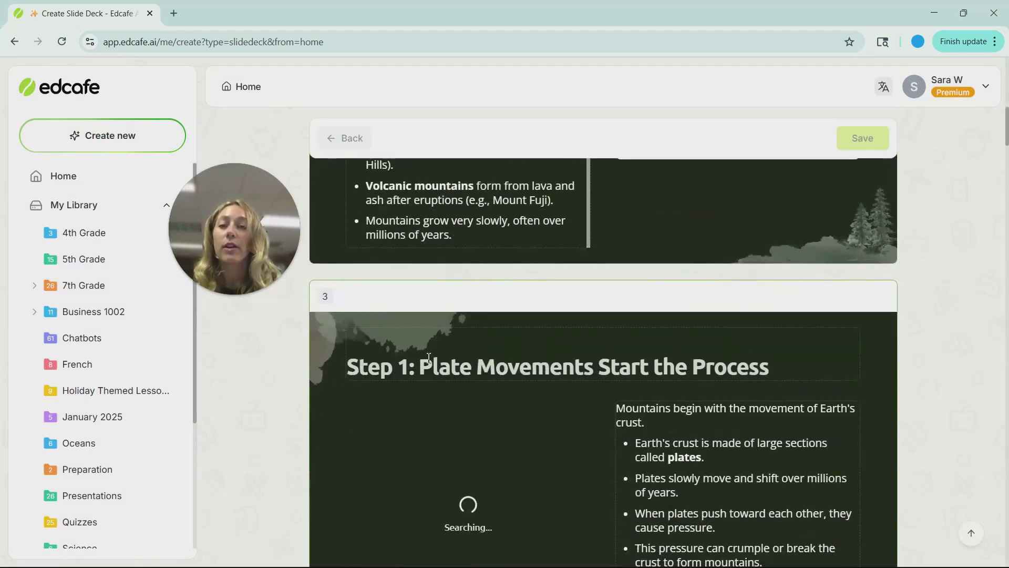
scroll(453, 370, down, 2)
scroll(453, 370, down, 2)
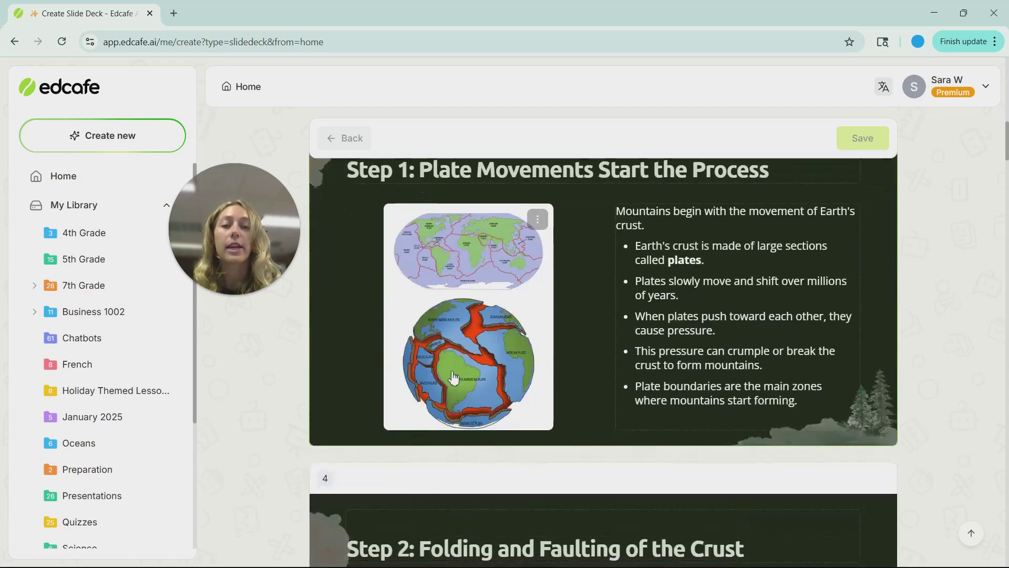
scroll(455, 378, down, 1)
scroll(459, 394, down, 5)
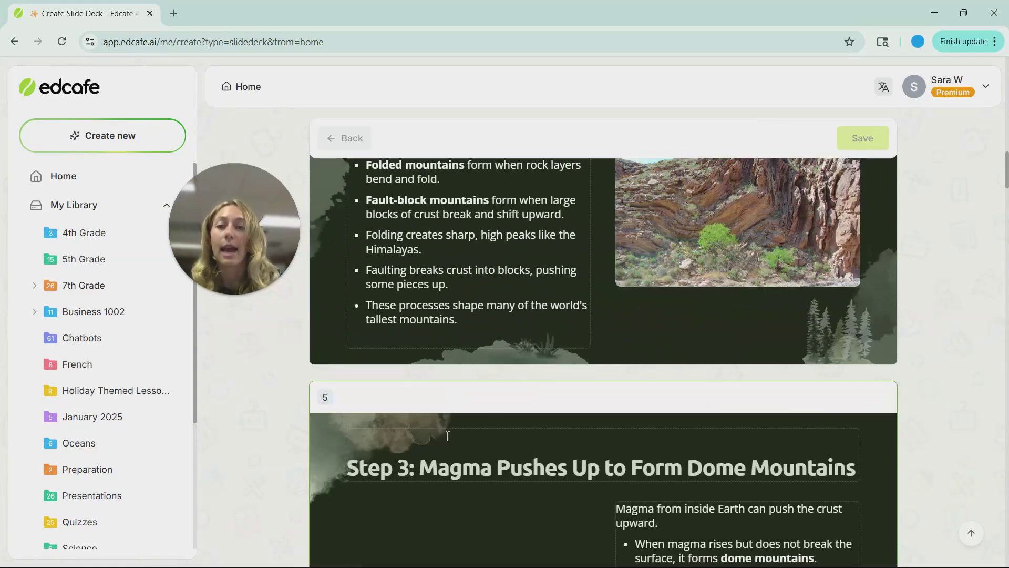
scroll(448, 436, down, 10)
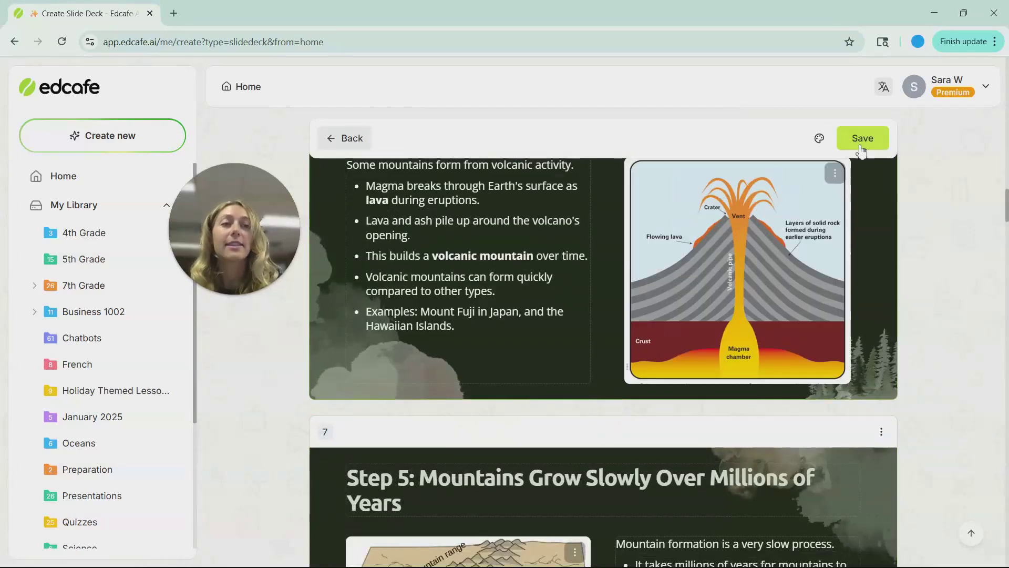
Save the deck under the auto-generated name 'Amazing Mountains Fun Facts for Kids' in the 5th Grade folder
click(862, 141)
click(619, 258)
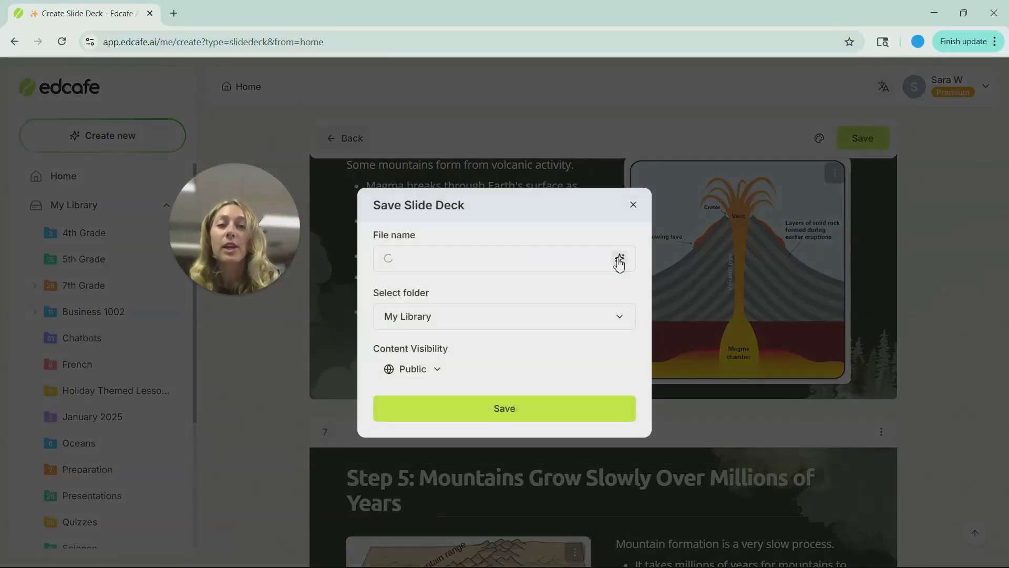
click(609, 321)
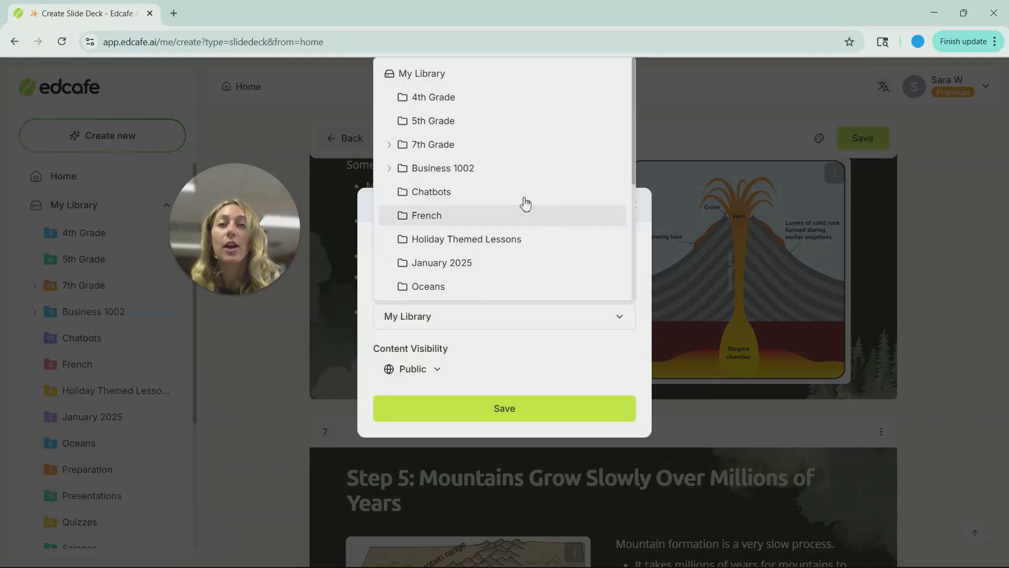
click(488, 127)
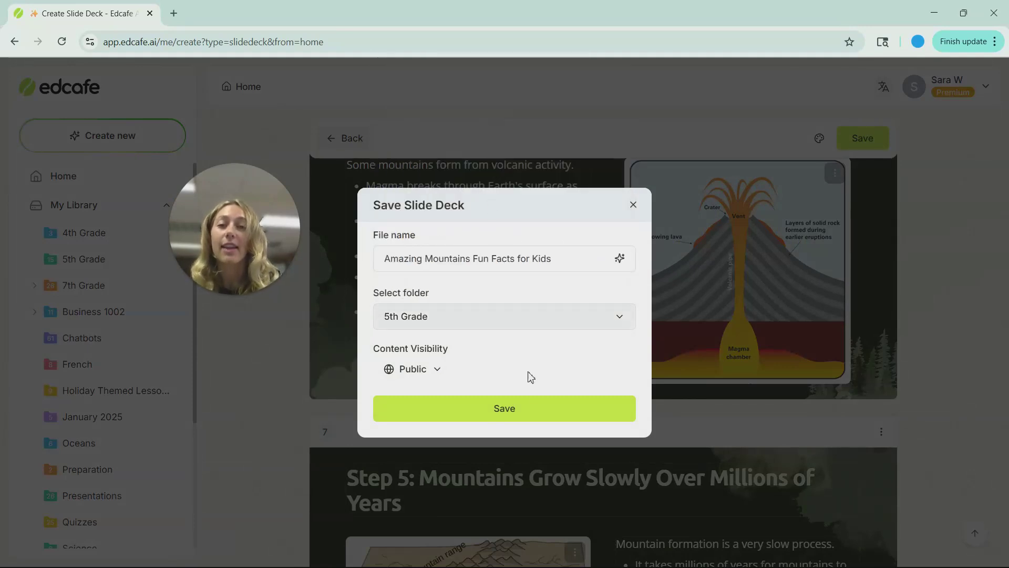
click(536, 414)
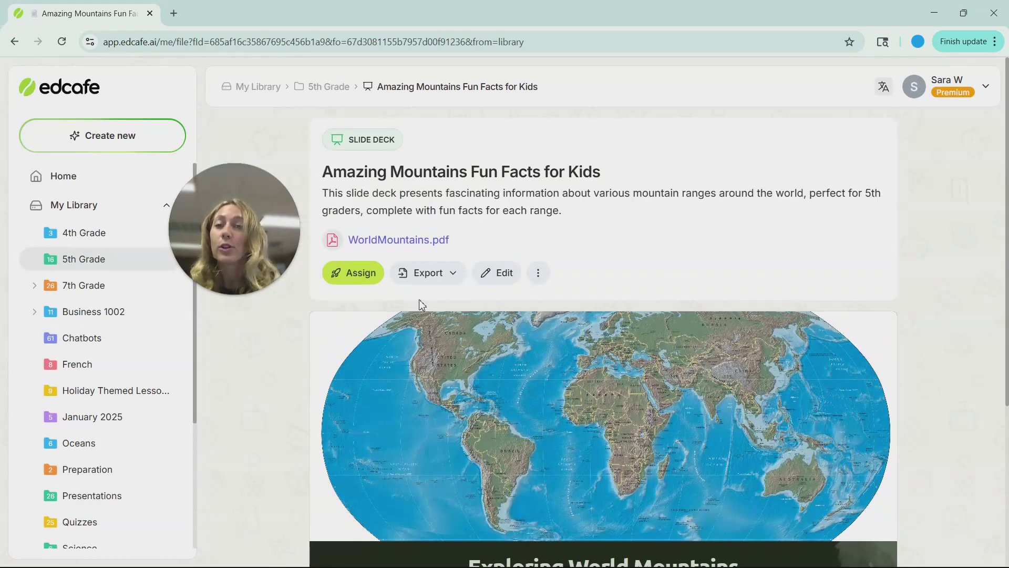
Copy the deck's share link from Assign and load it in a new browser tab
click(361, 281)
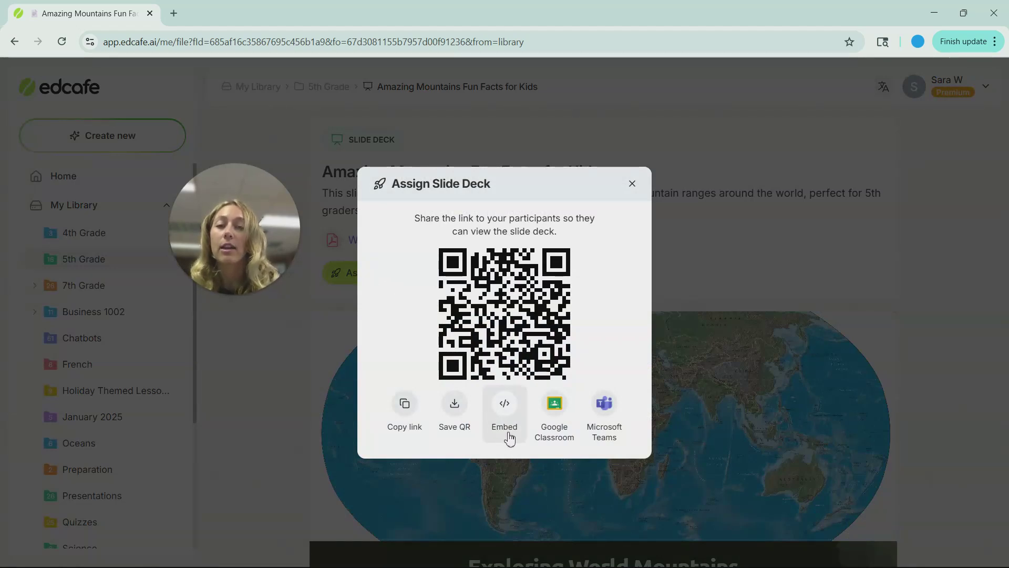
click(411, 425)
click(174, 13)
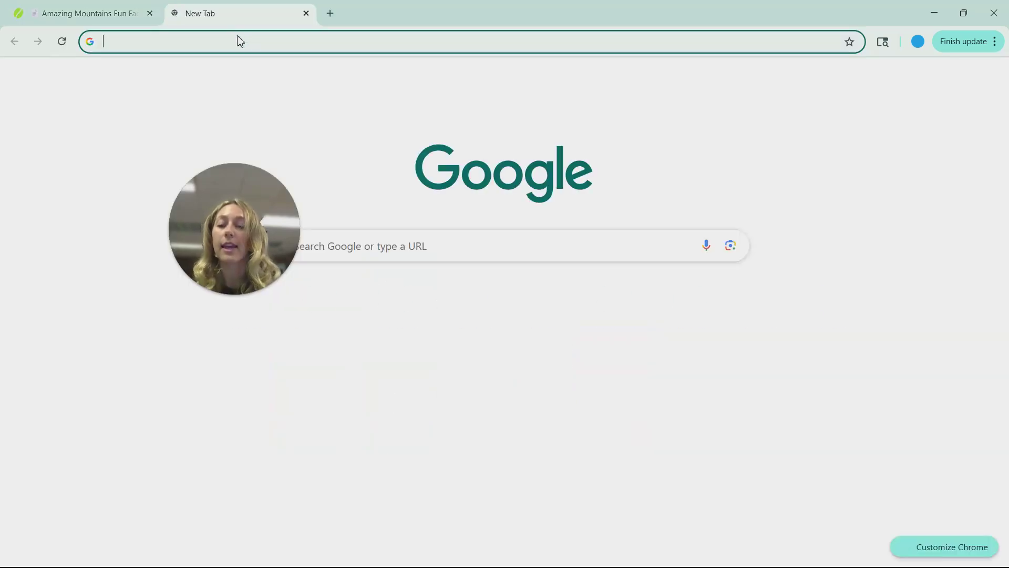
key(ctrl+v)
key(Return)
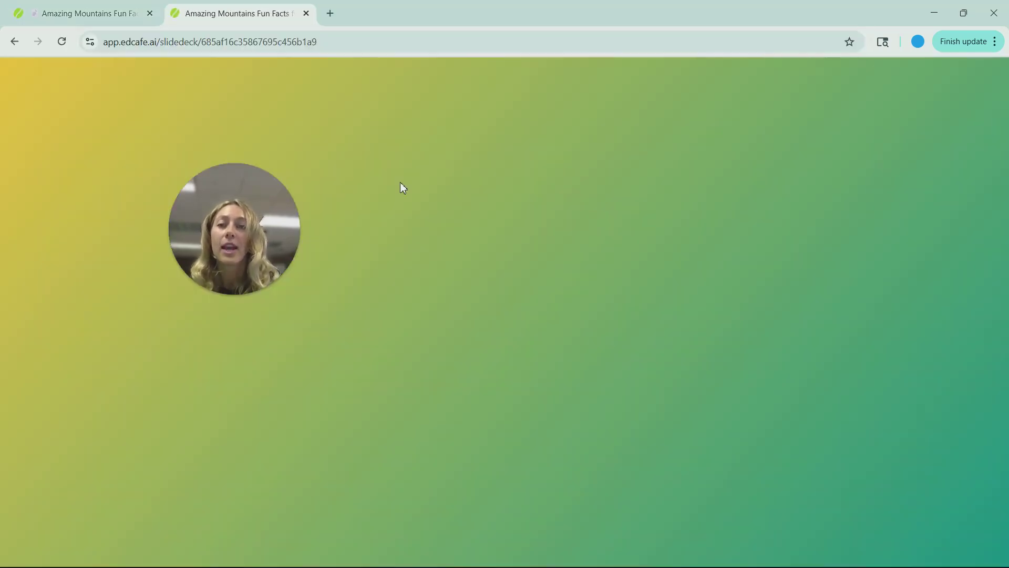
Step through the shared deck to slide 4, 'Step 2: Folding and Faulting'
scroll(450, 280, down, 2)
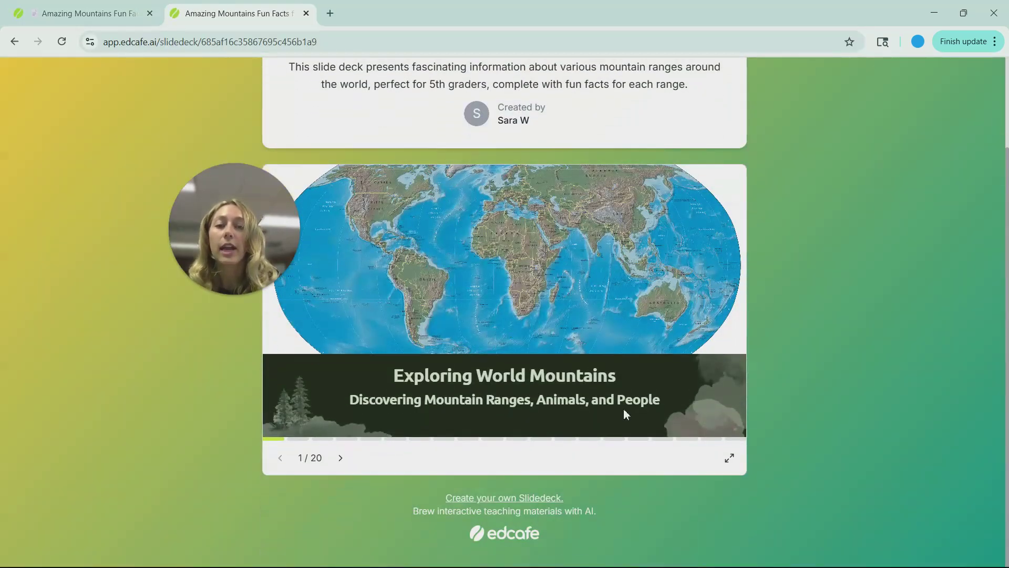
click(342, 461)
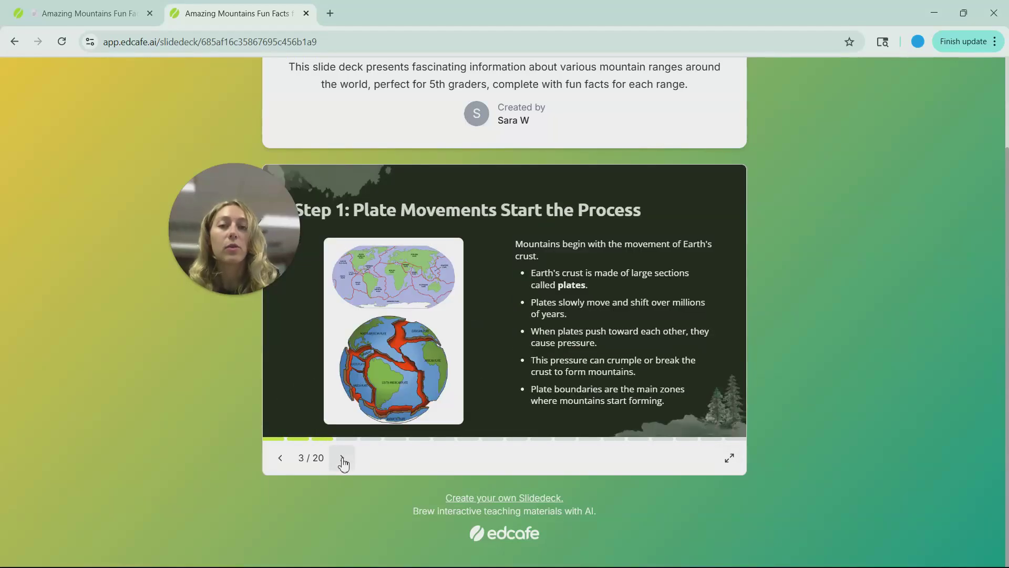
click(343, 463)
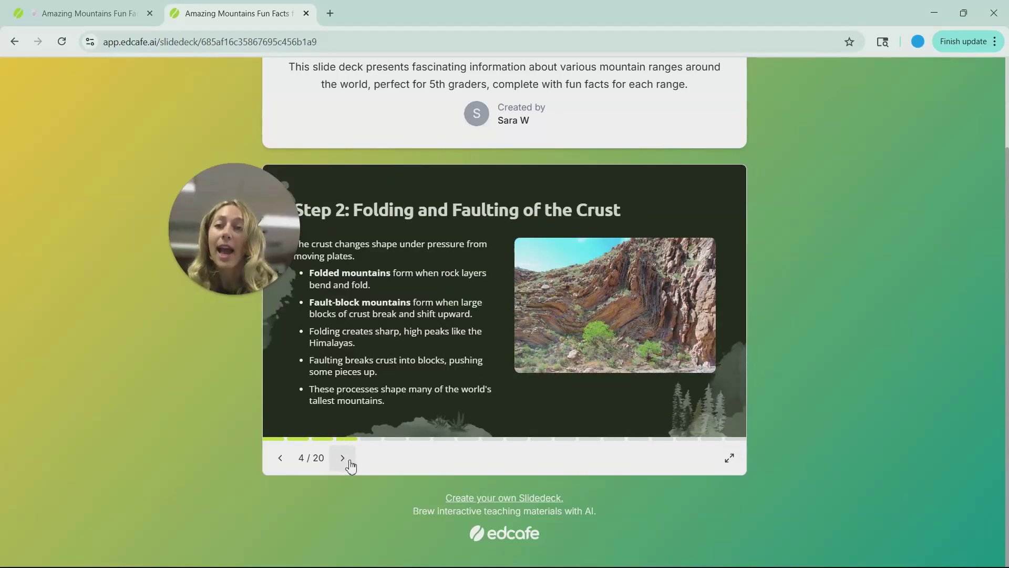
Export the deck as a Microsoft PowerPoint .pptx and open the downloaded file
click(79, 14)
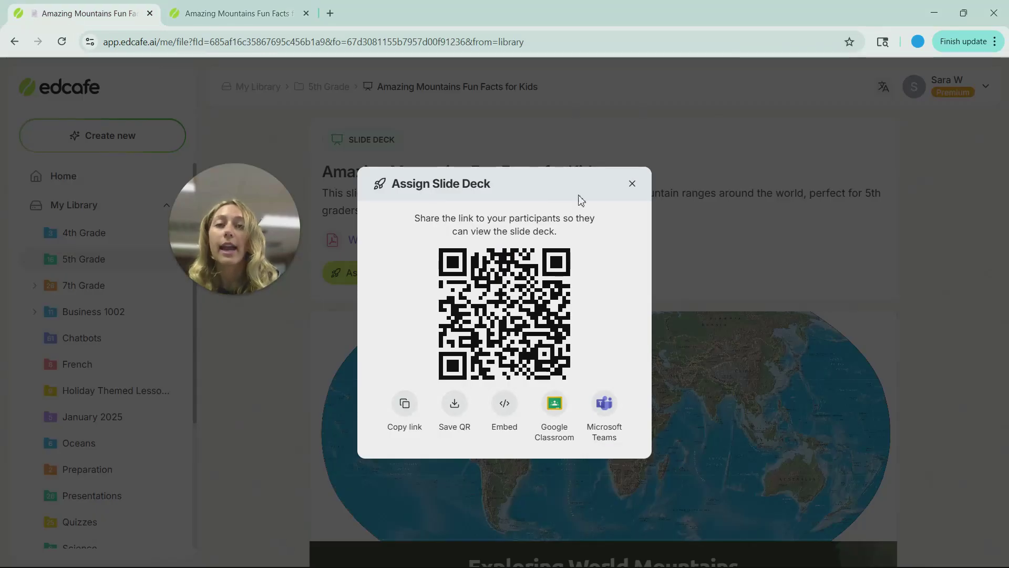
click(632, 183)
click(461, 272)
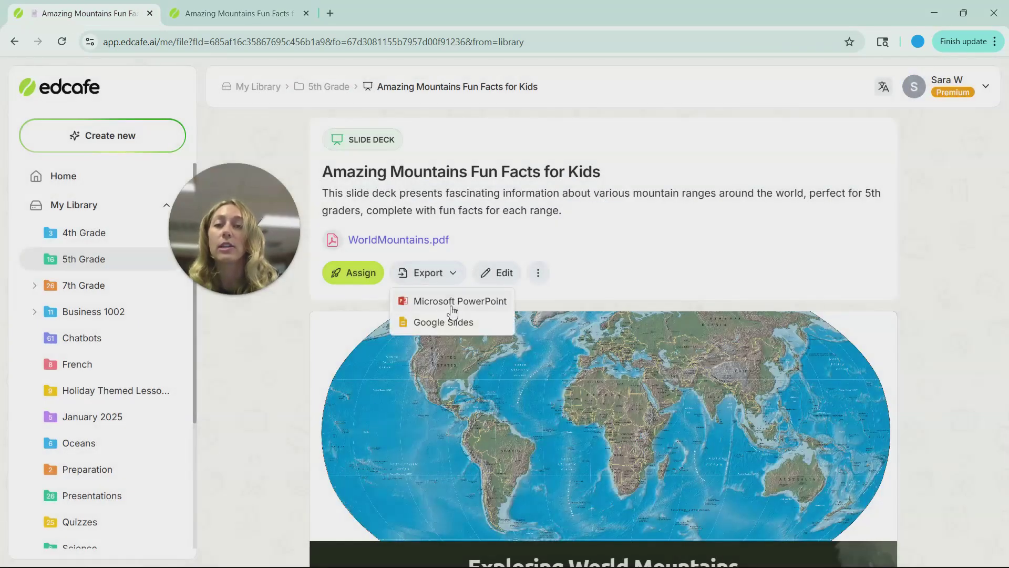
click(484, 305)
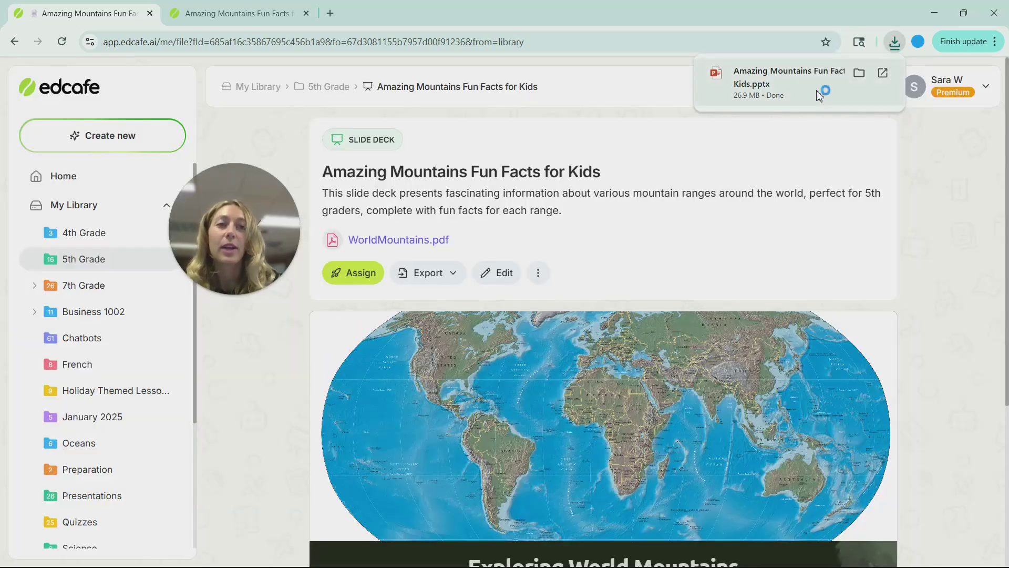
click(819, 94)
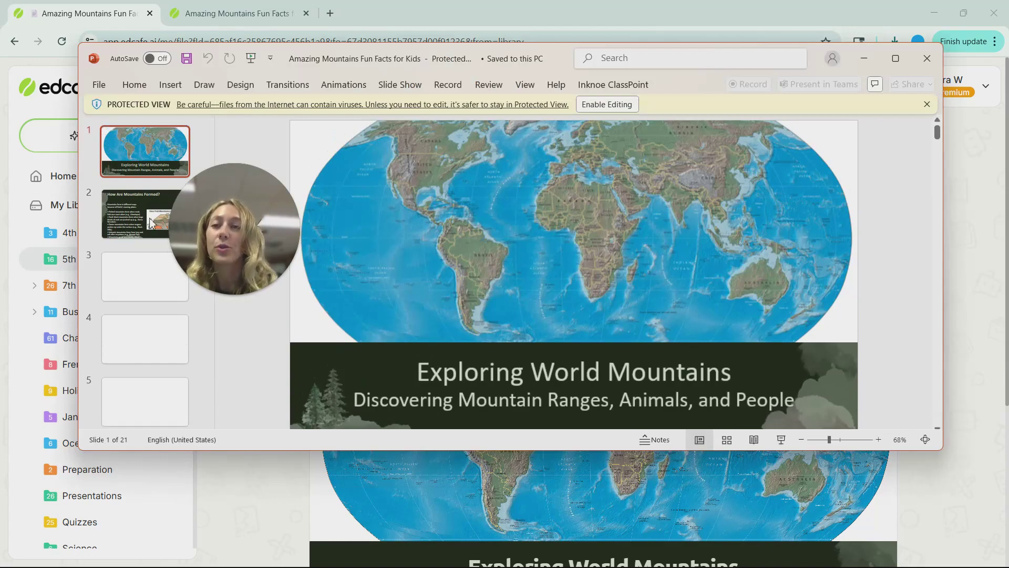
Go to slide 3, 'Step 1: Plate Movements Start the Process', and select its plate-map picture
click(135, 223)
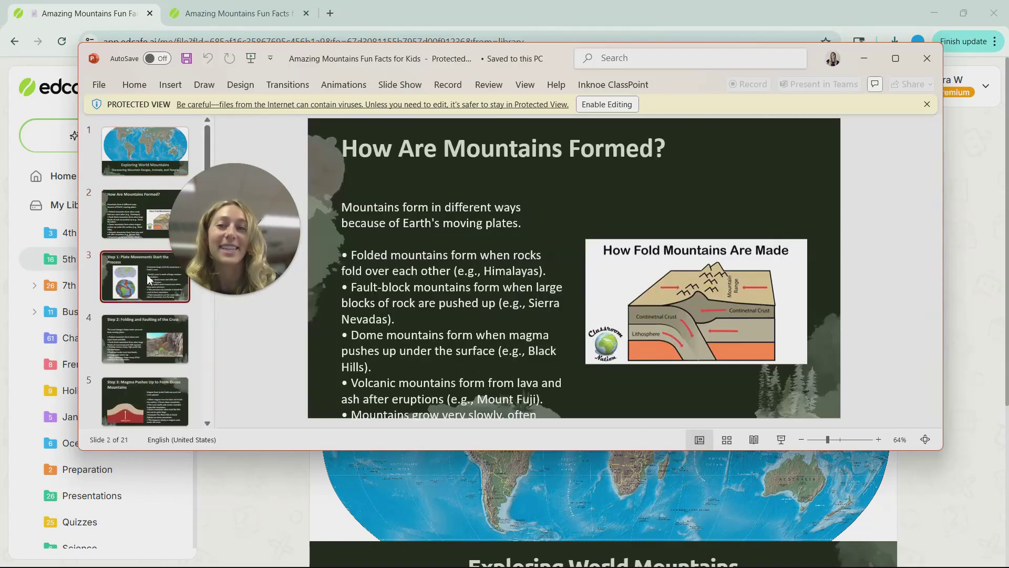
click(146, 278)
click(391, 164)
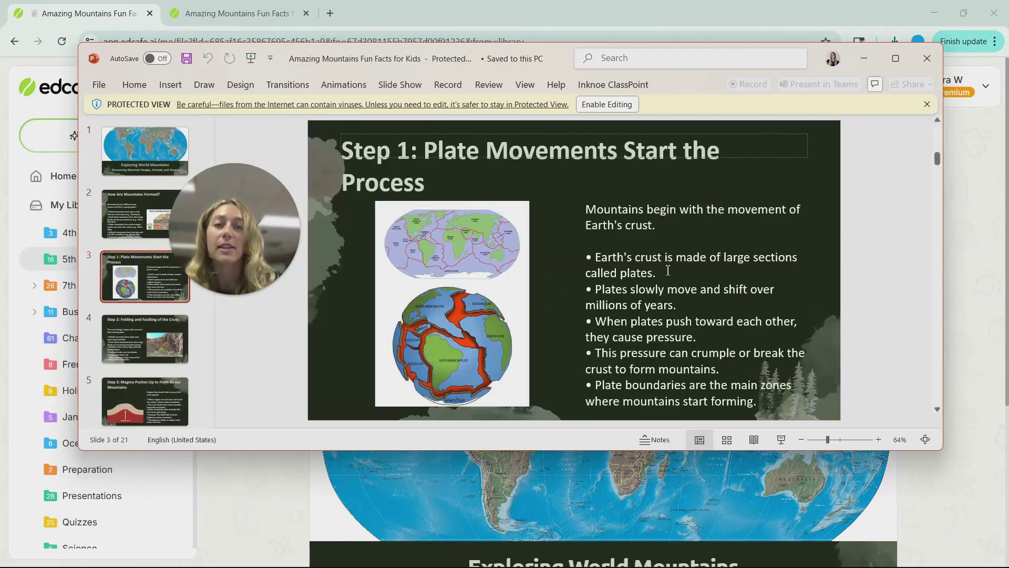
click(487, 291)
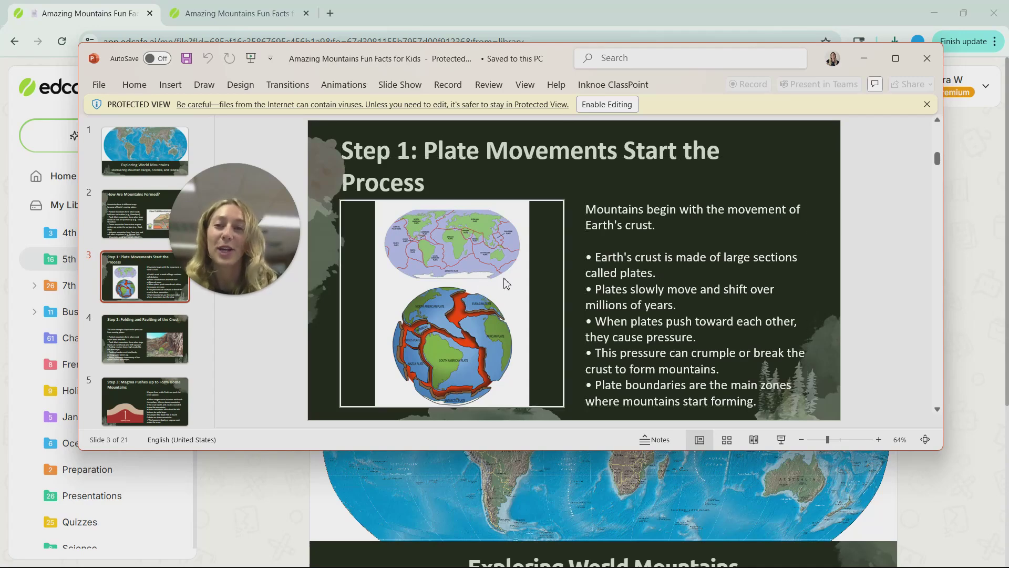